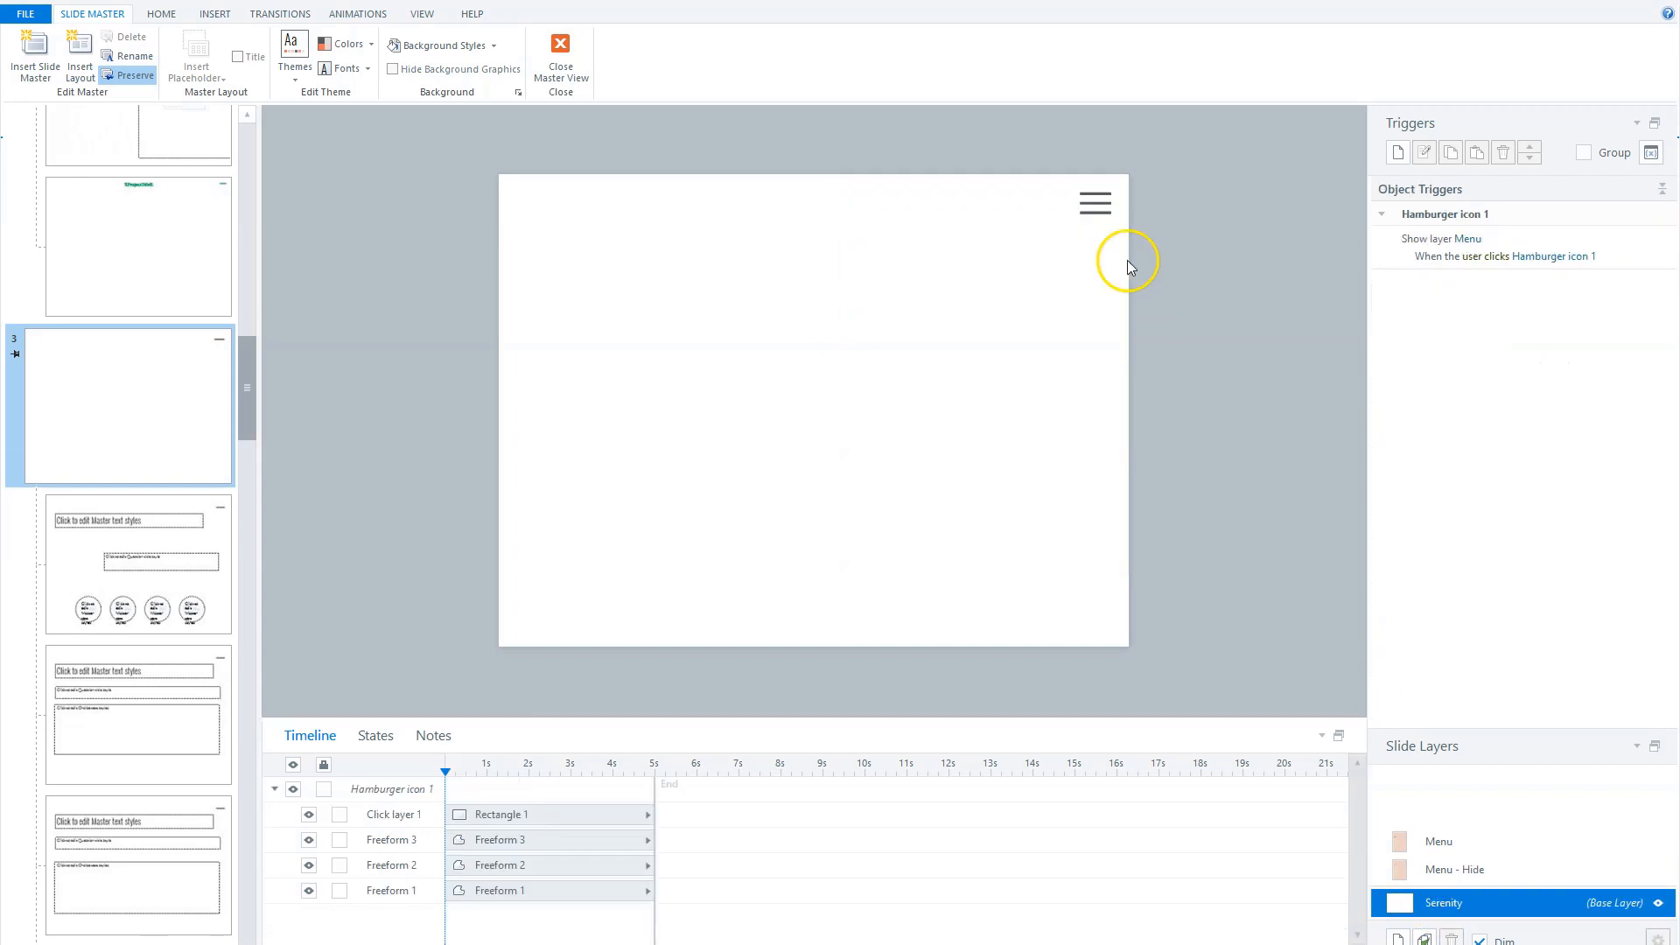
# - Inspect the hamburger icon's trigger, and on the Menu layer examine the normal, hover and completed states of Chapter 1
pyautogui.click(1094, 208)
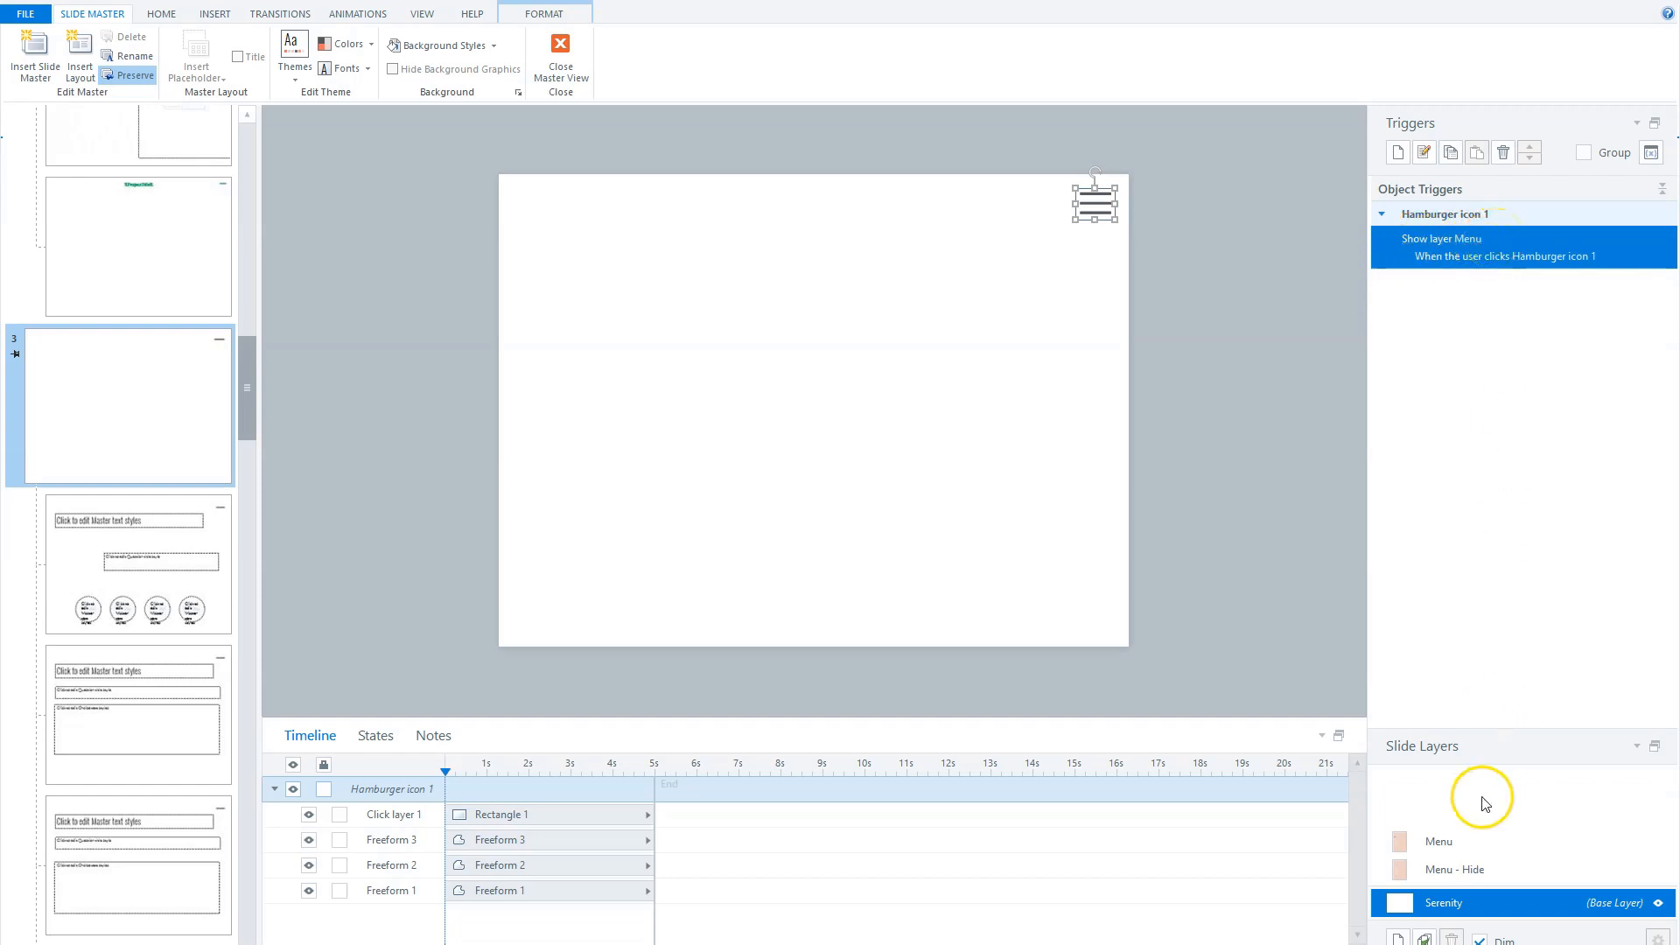
pyautogui.click(1433, 840)
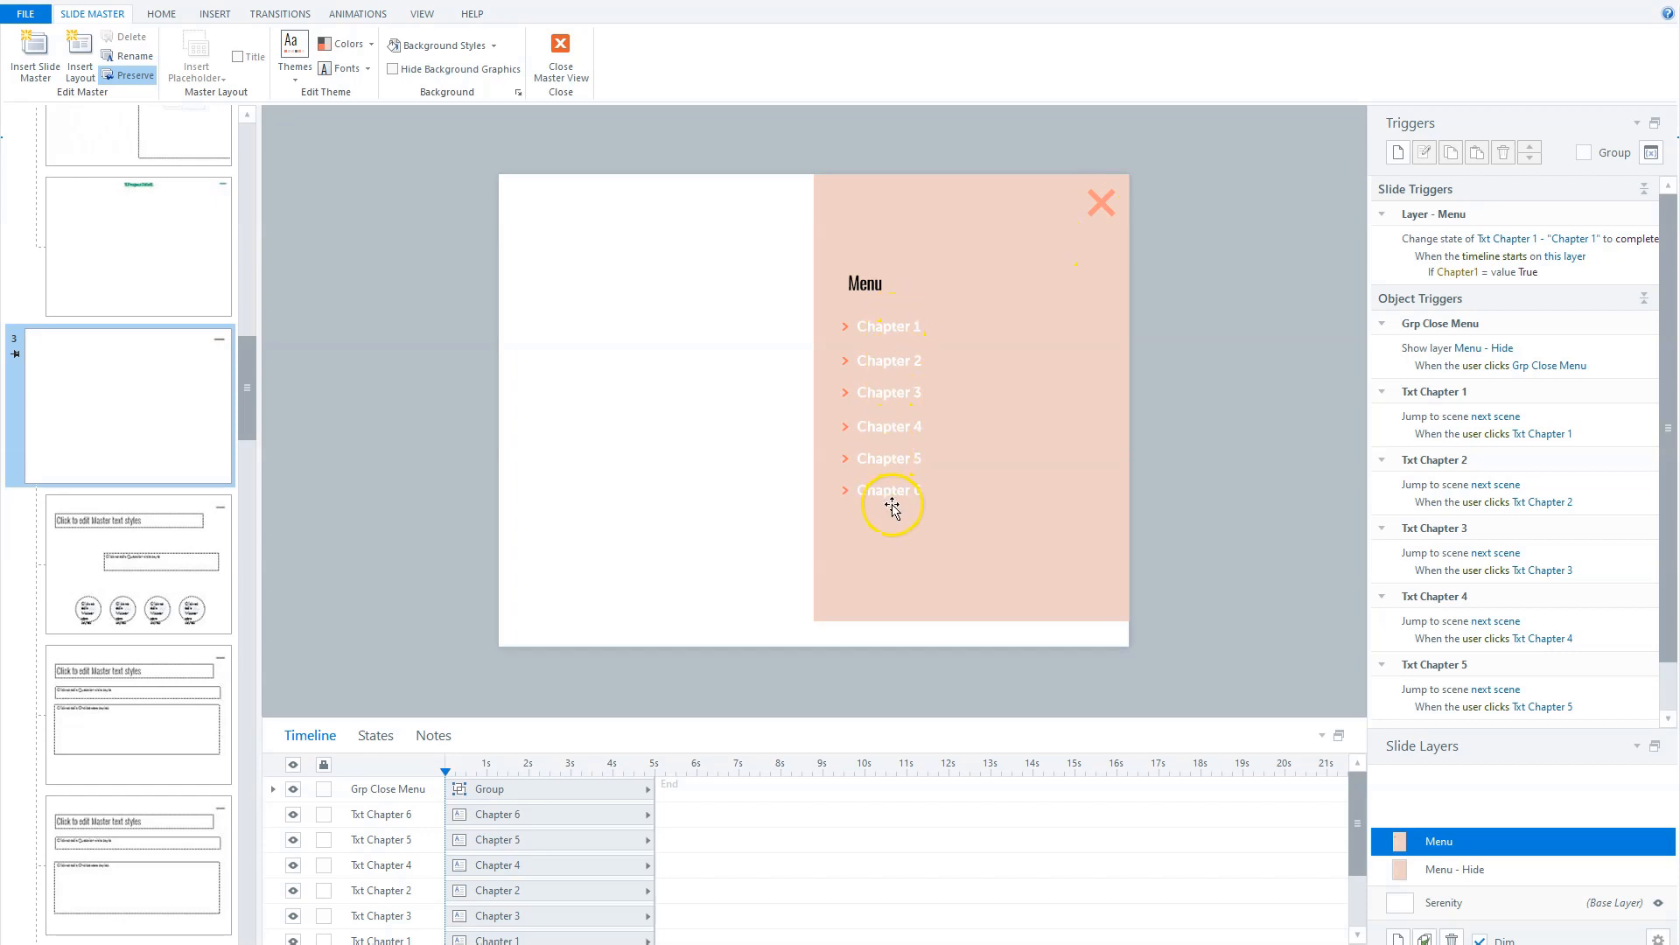
pyautogui.click(889, 327)
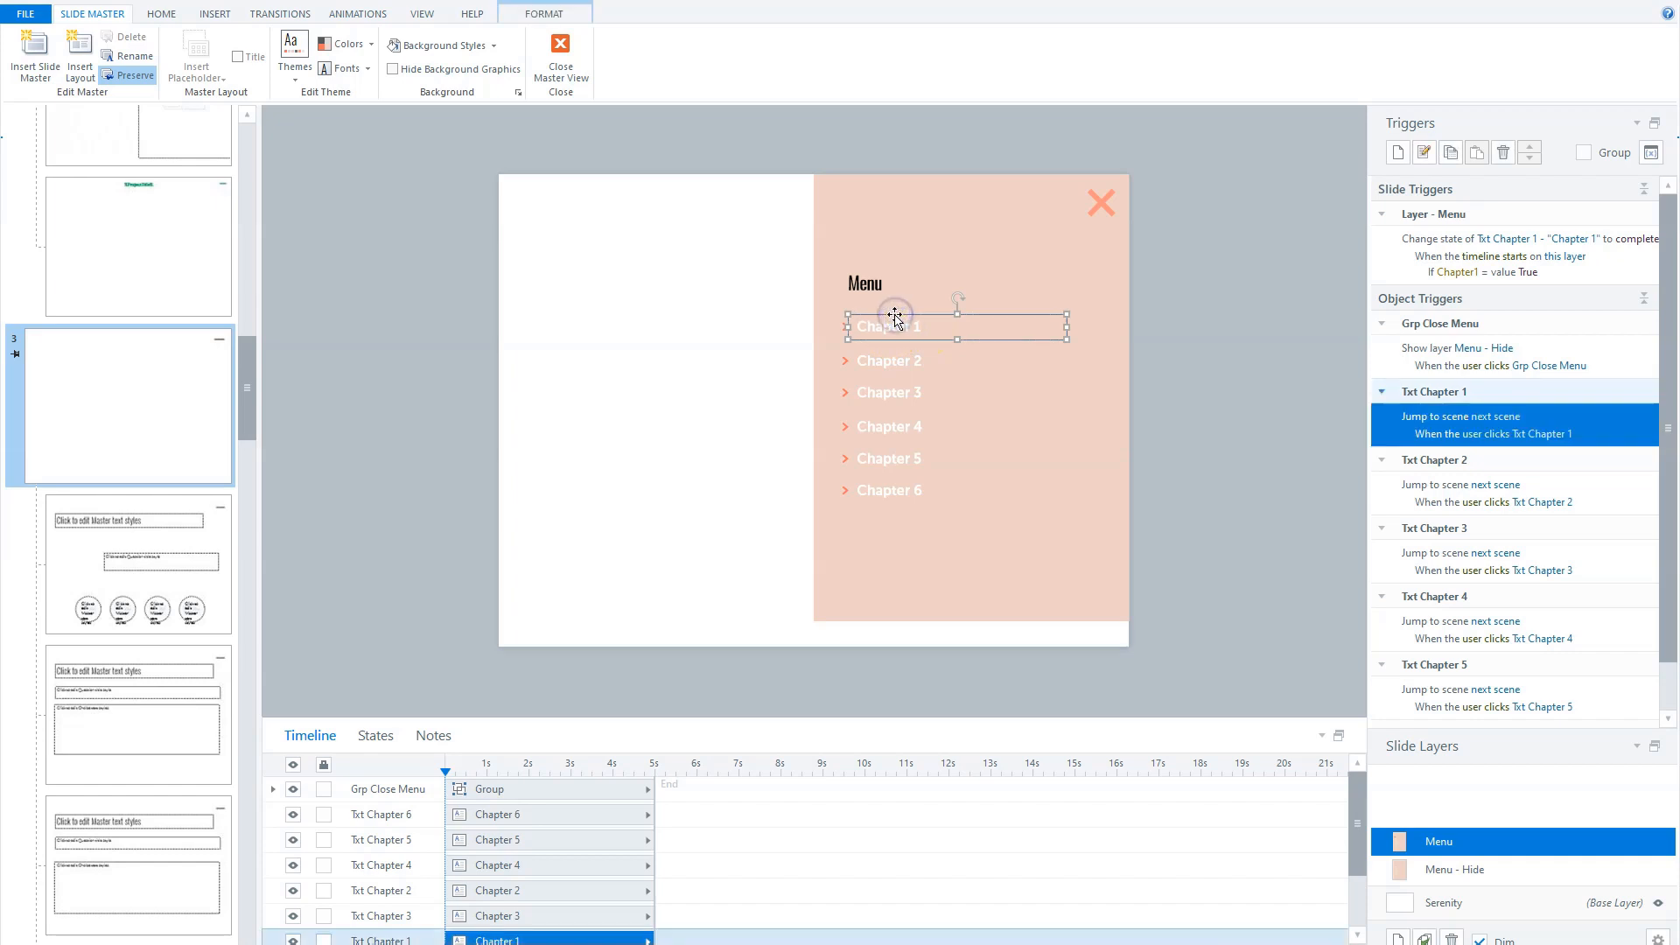
pyautogui.click(377, 739)
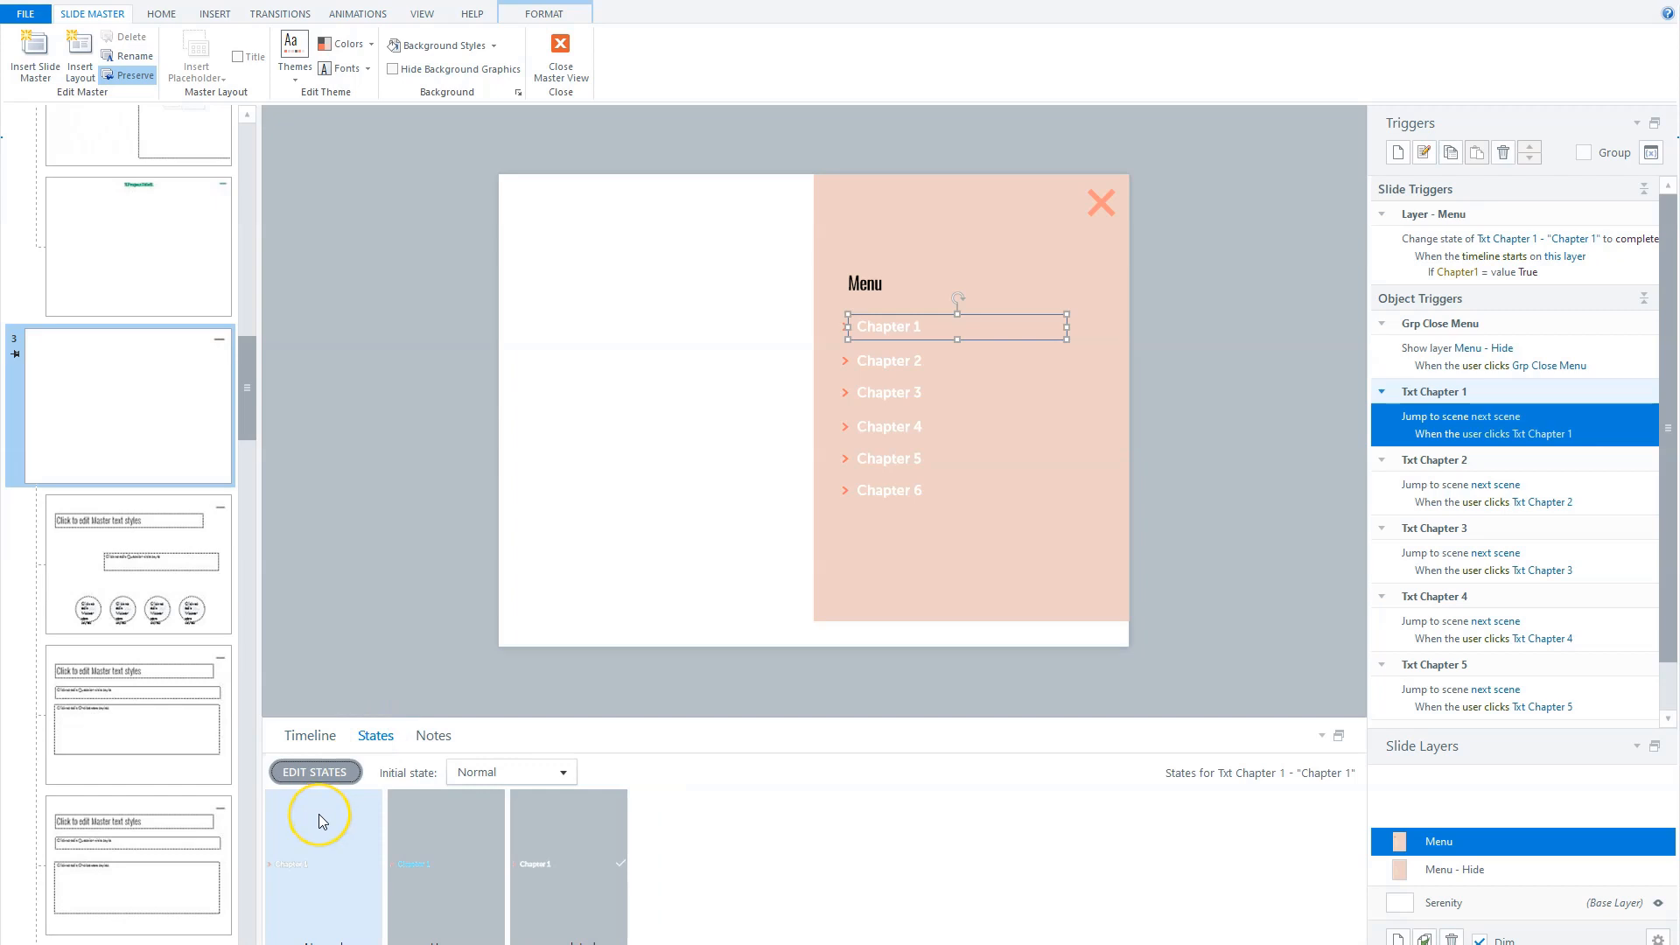
pyautogui.click(444, 822)
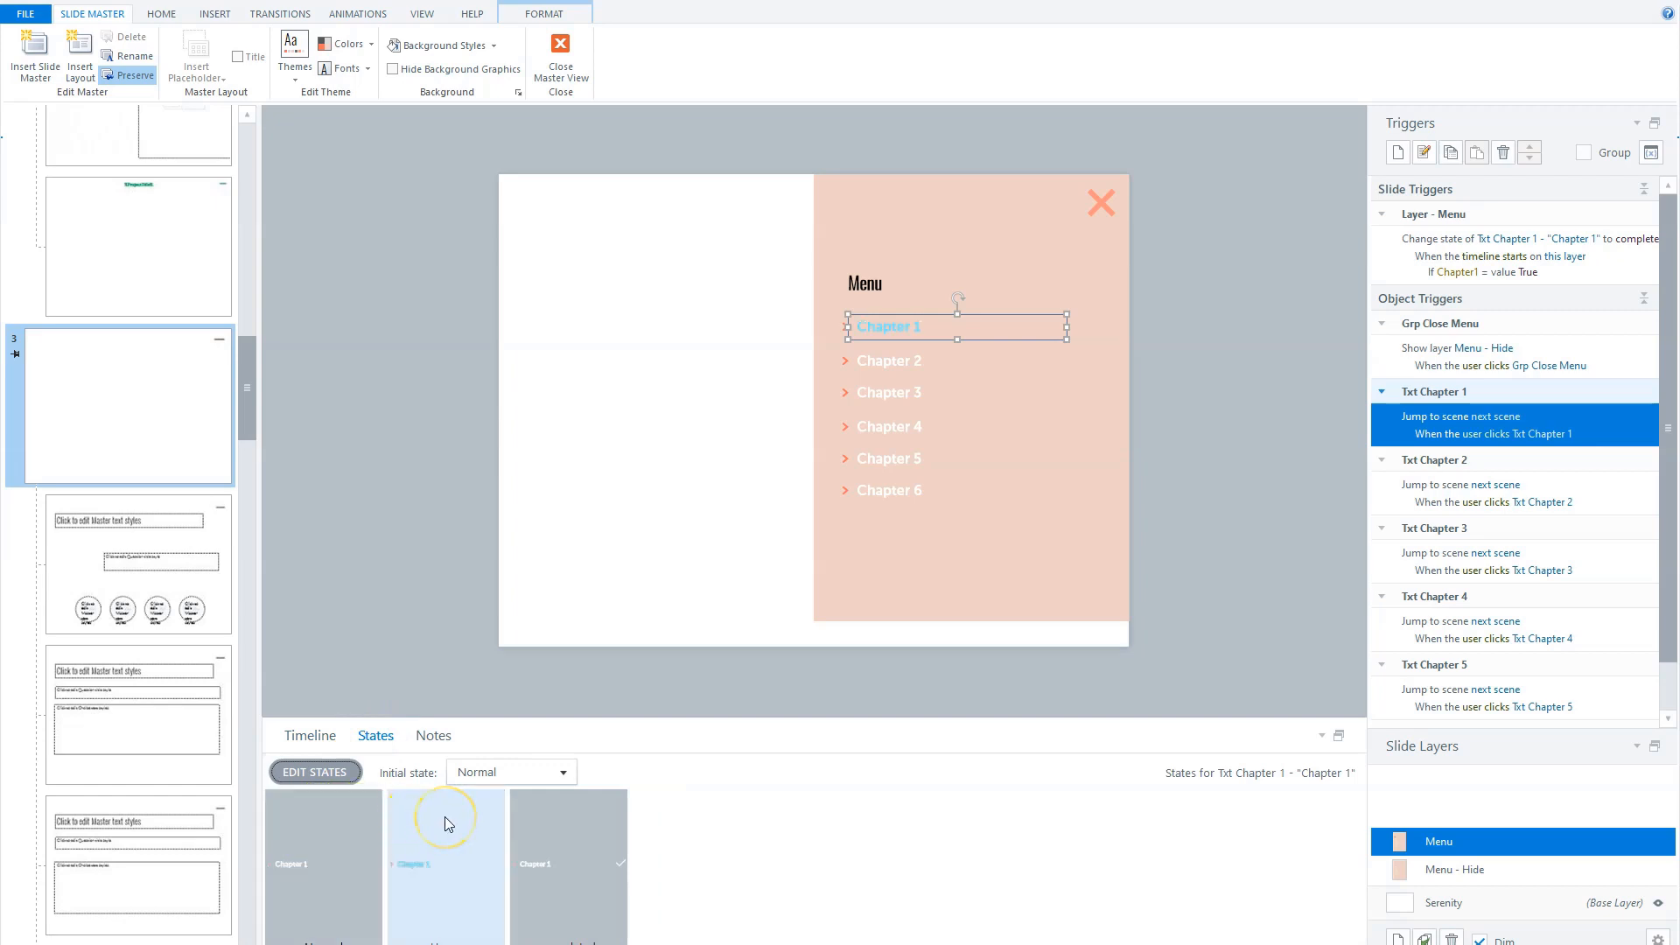
pyautogui.click(563, 825)
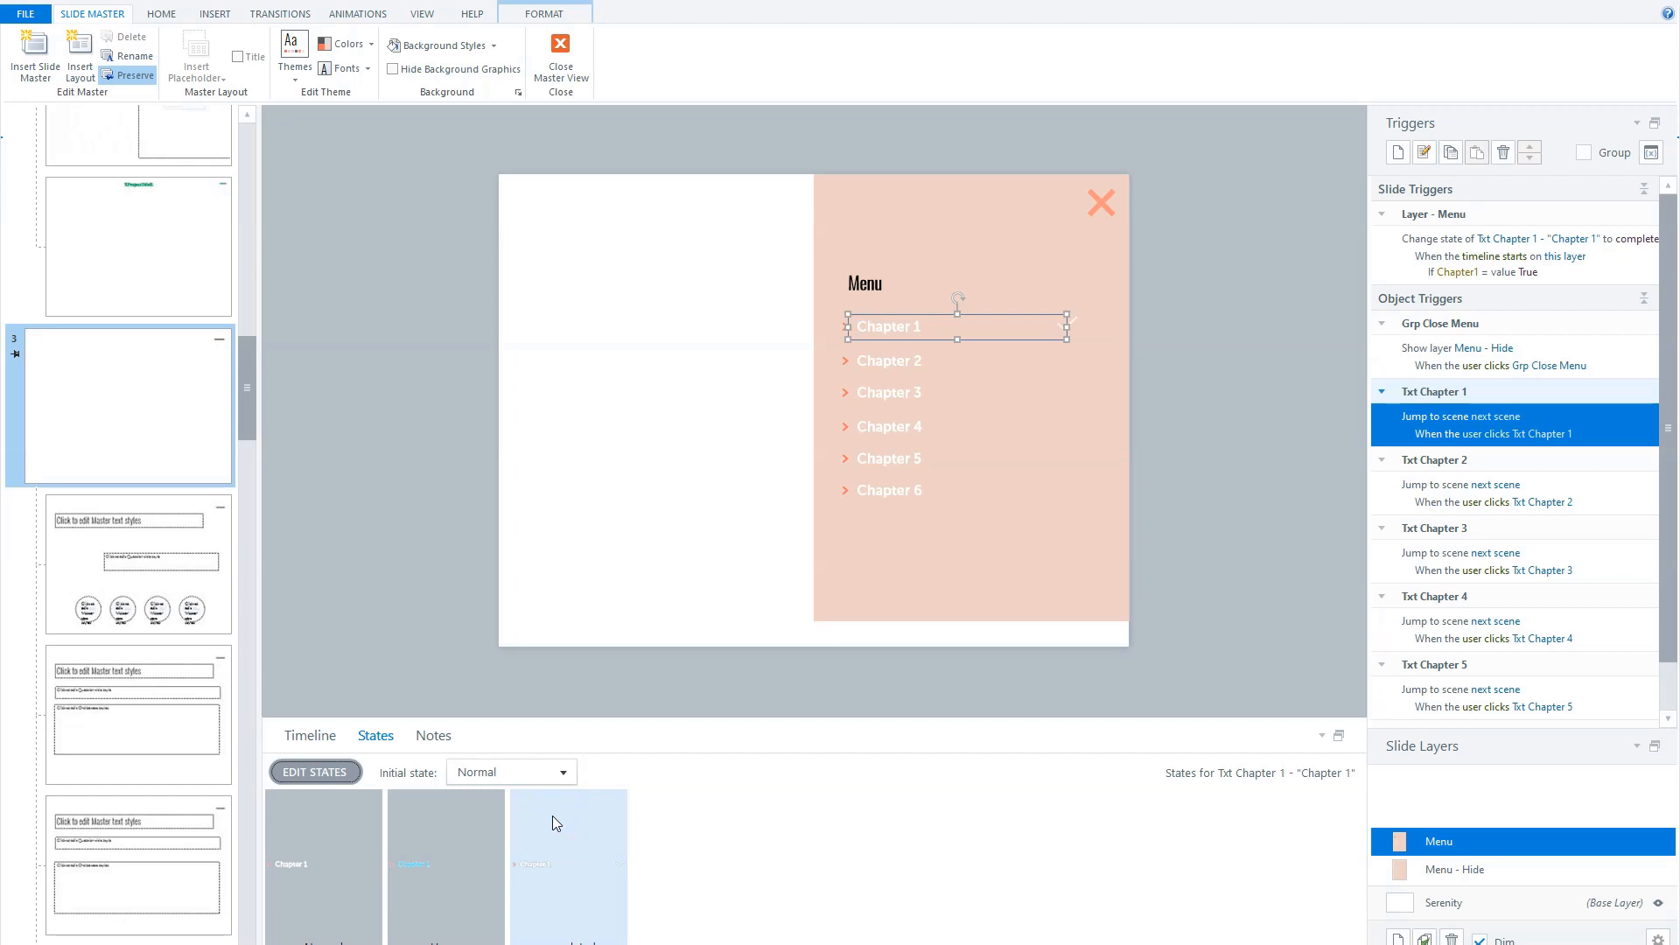
pyautogui.click(318, 772)
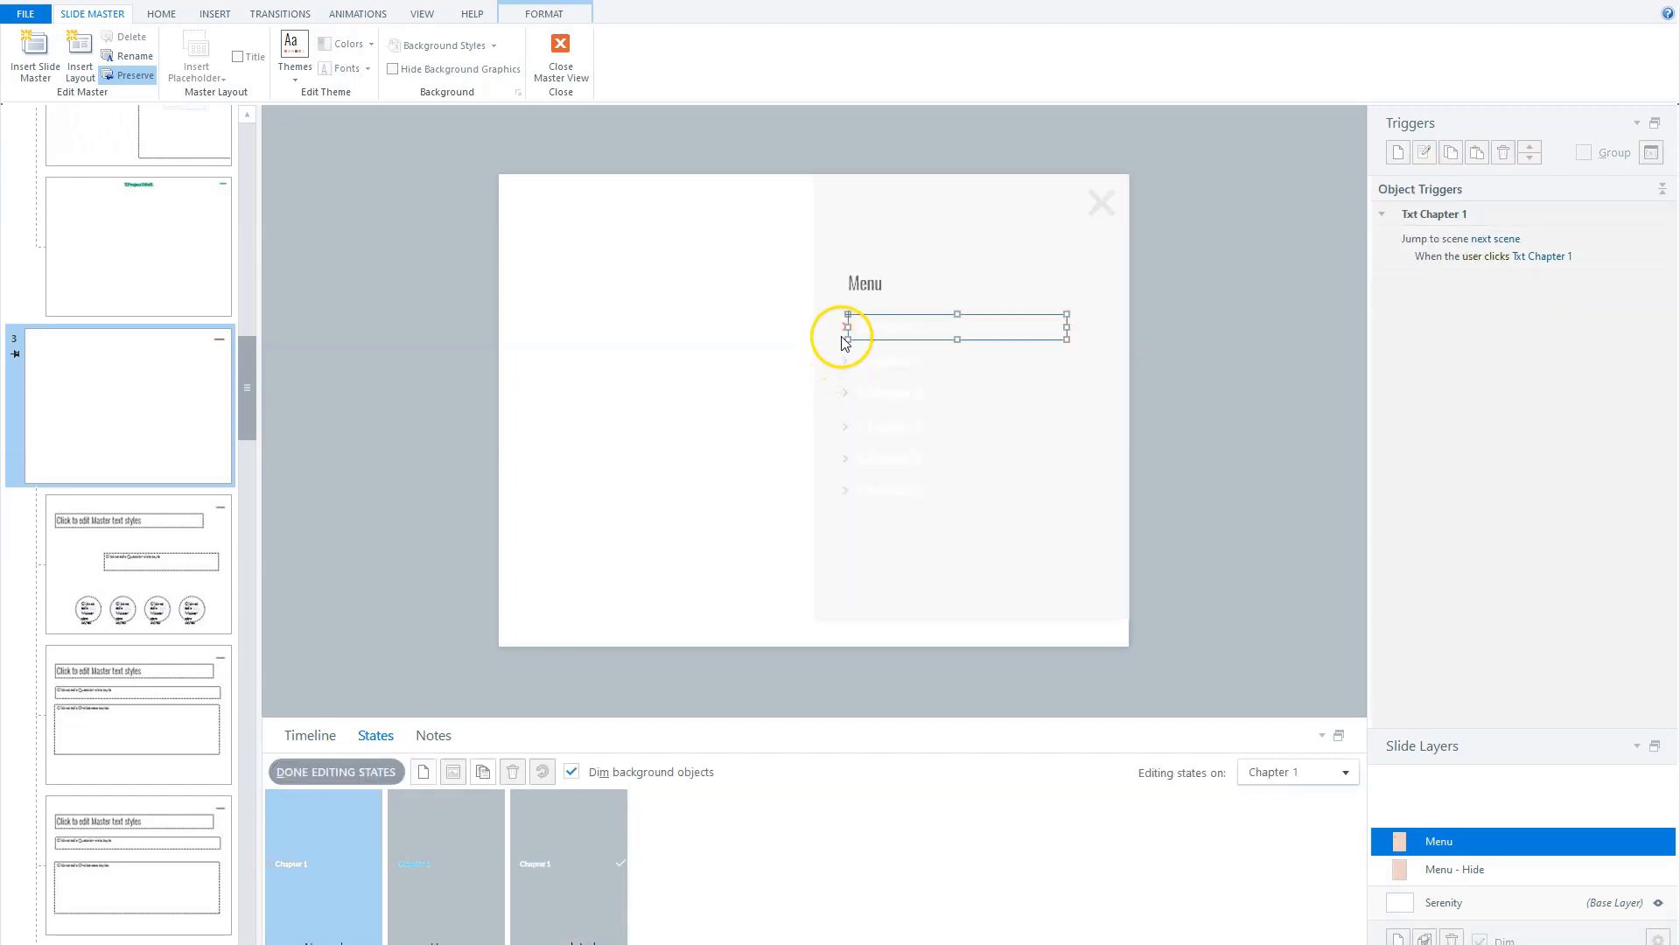
pyautogui.click(594, 838)
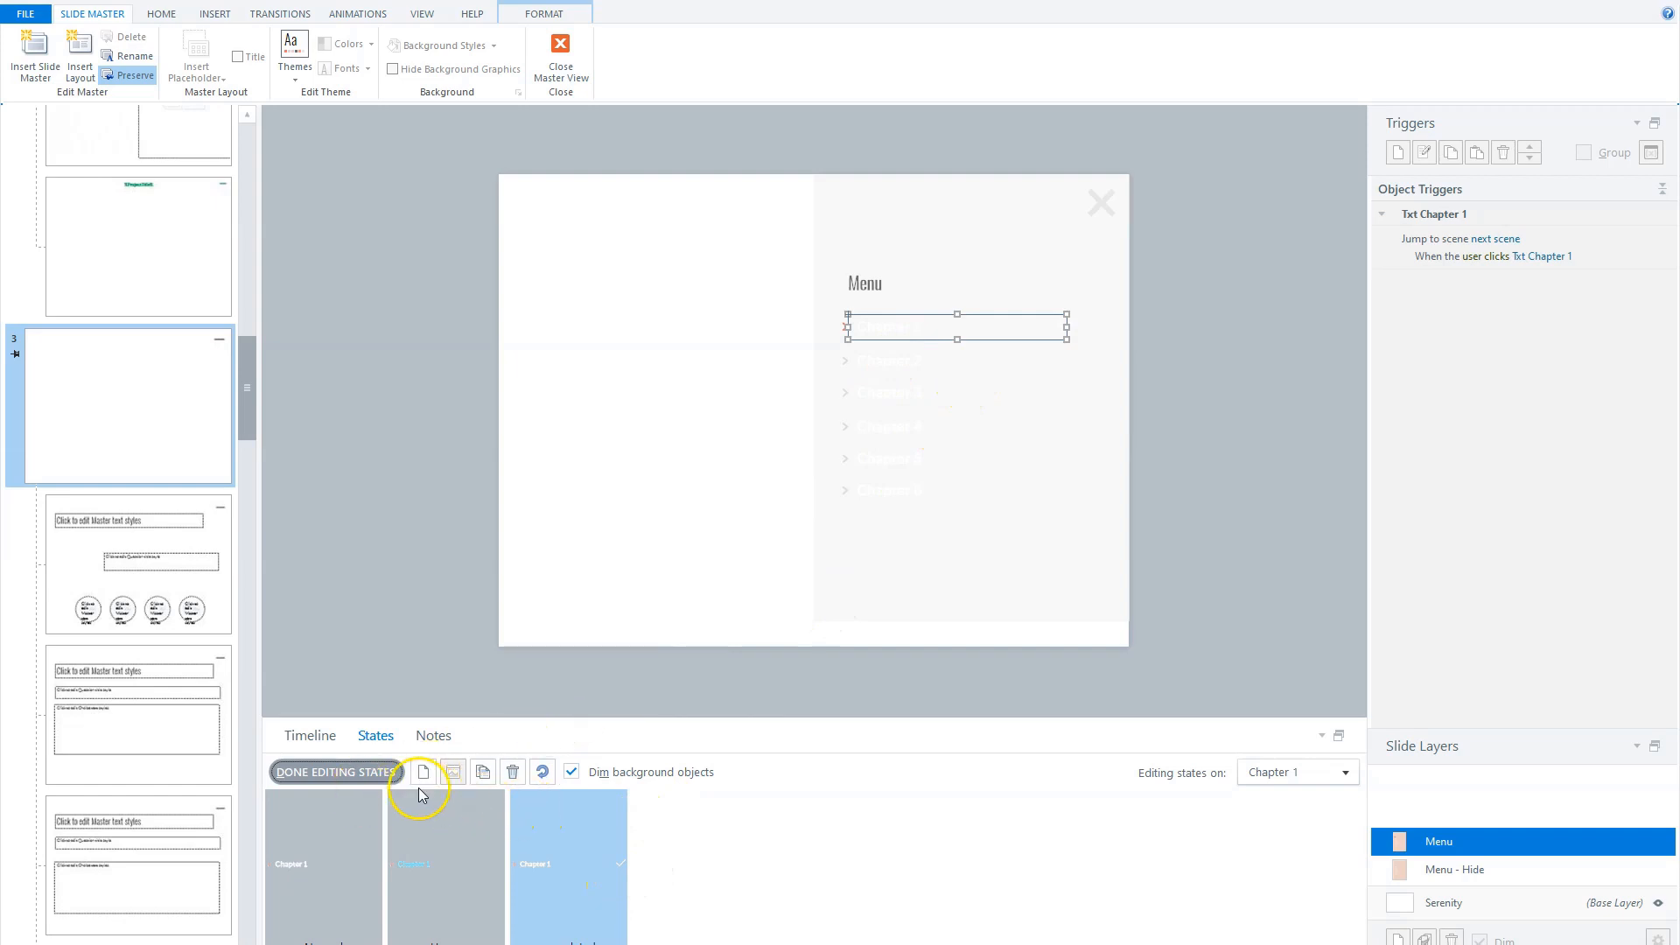
pyautogui.click(336, 772)
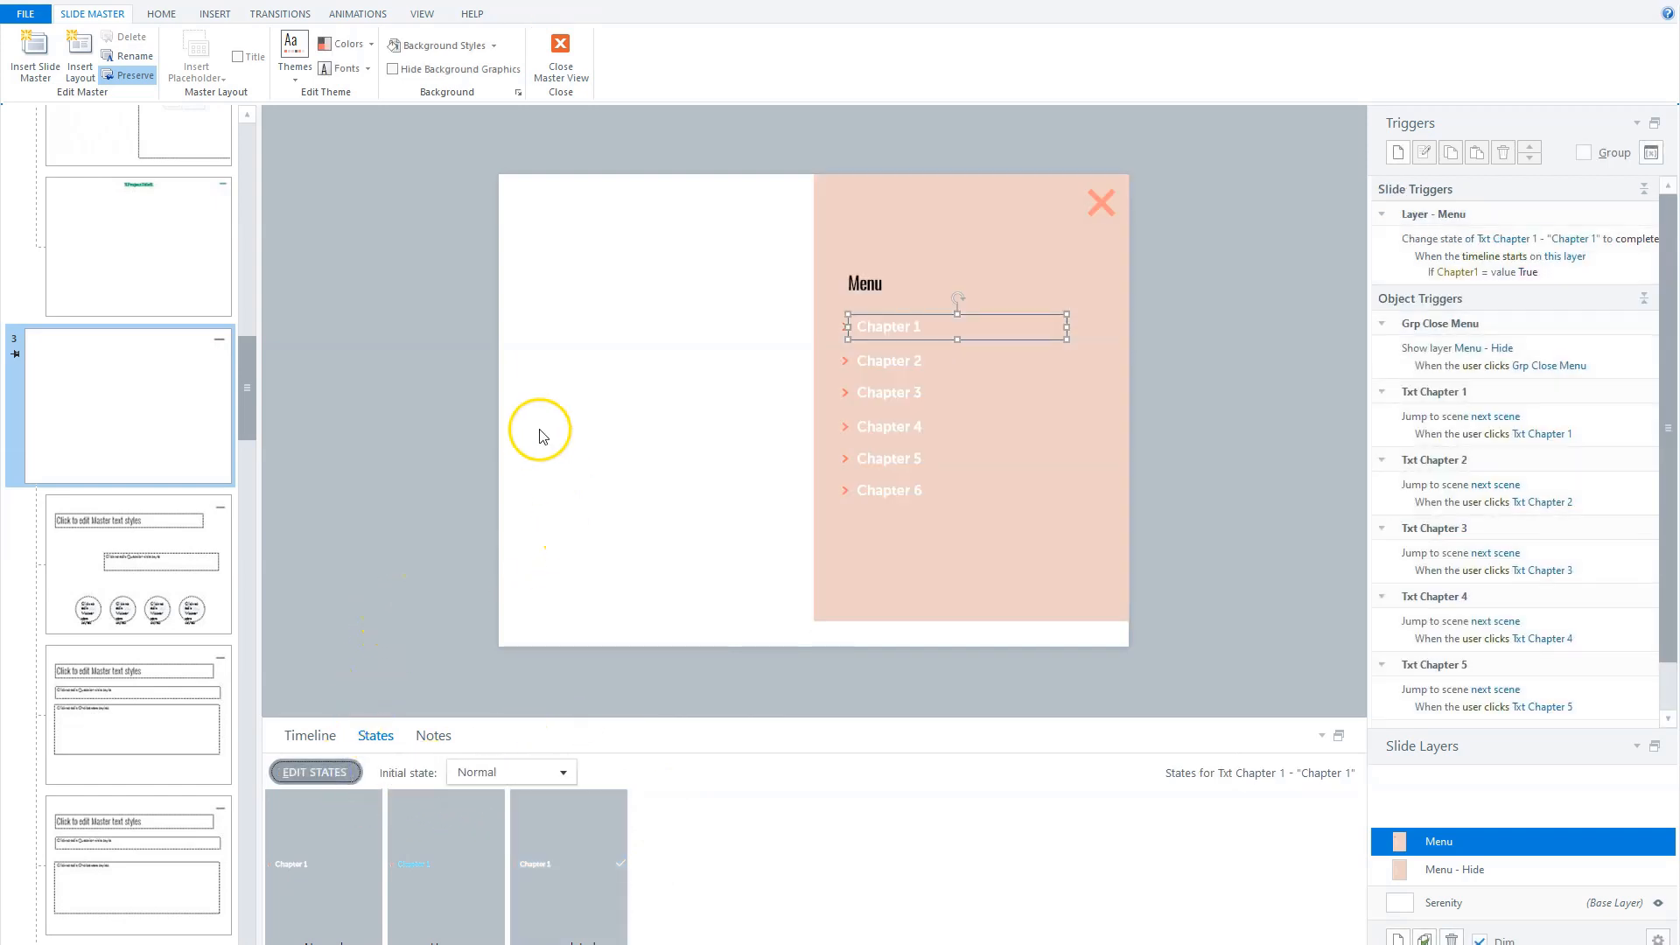
# - Set the initial state of the Chapter 1 text on the Menu layer to completed
pyautogui.click(495, 772)
pyautogui.click(489, 837)
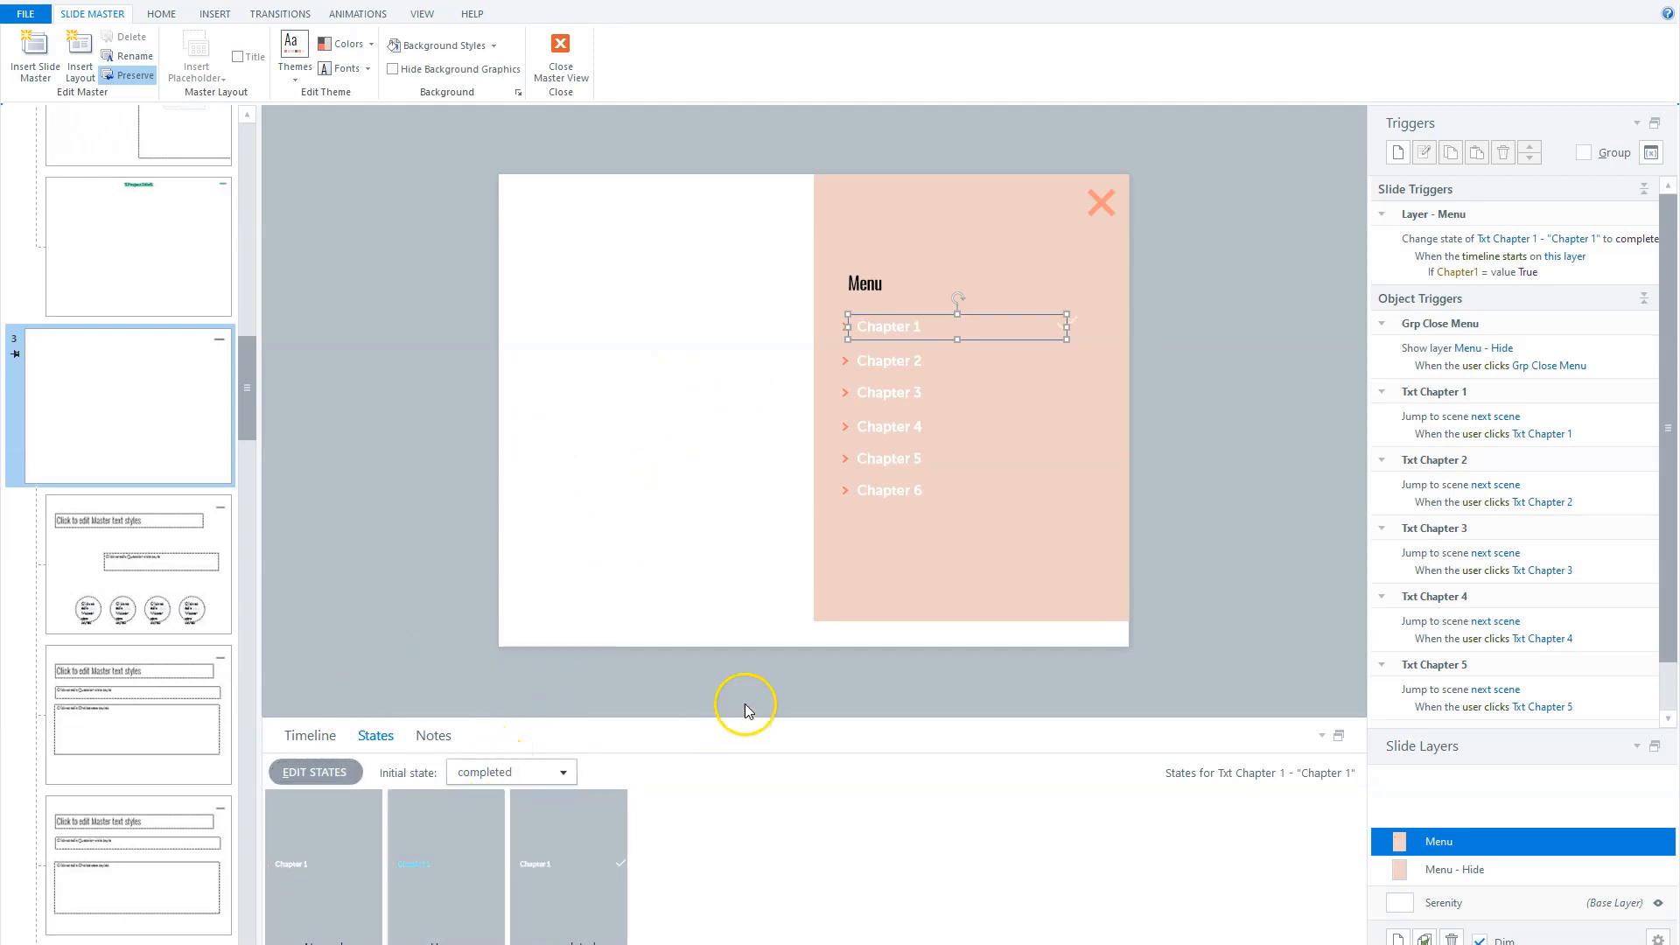
pyautogui.click(1176, 385)
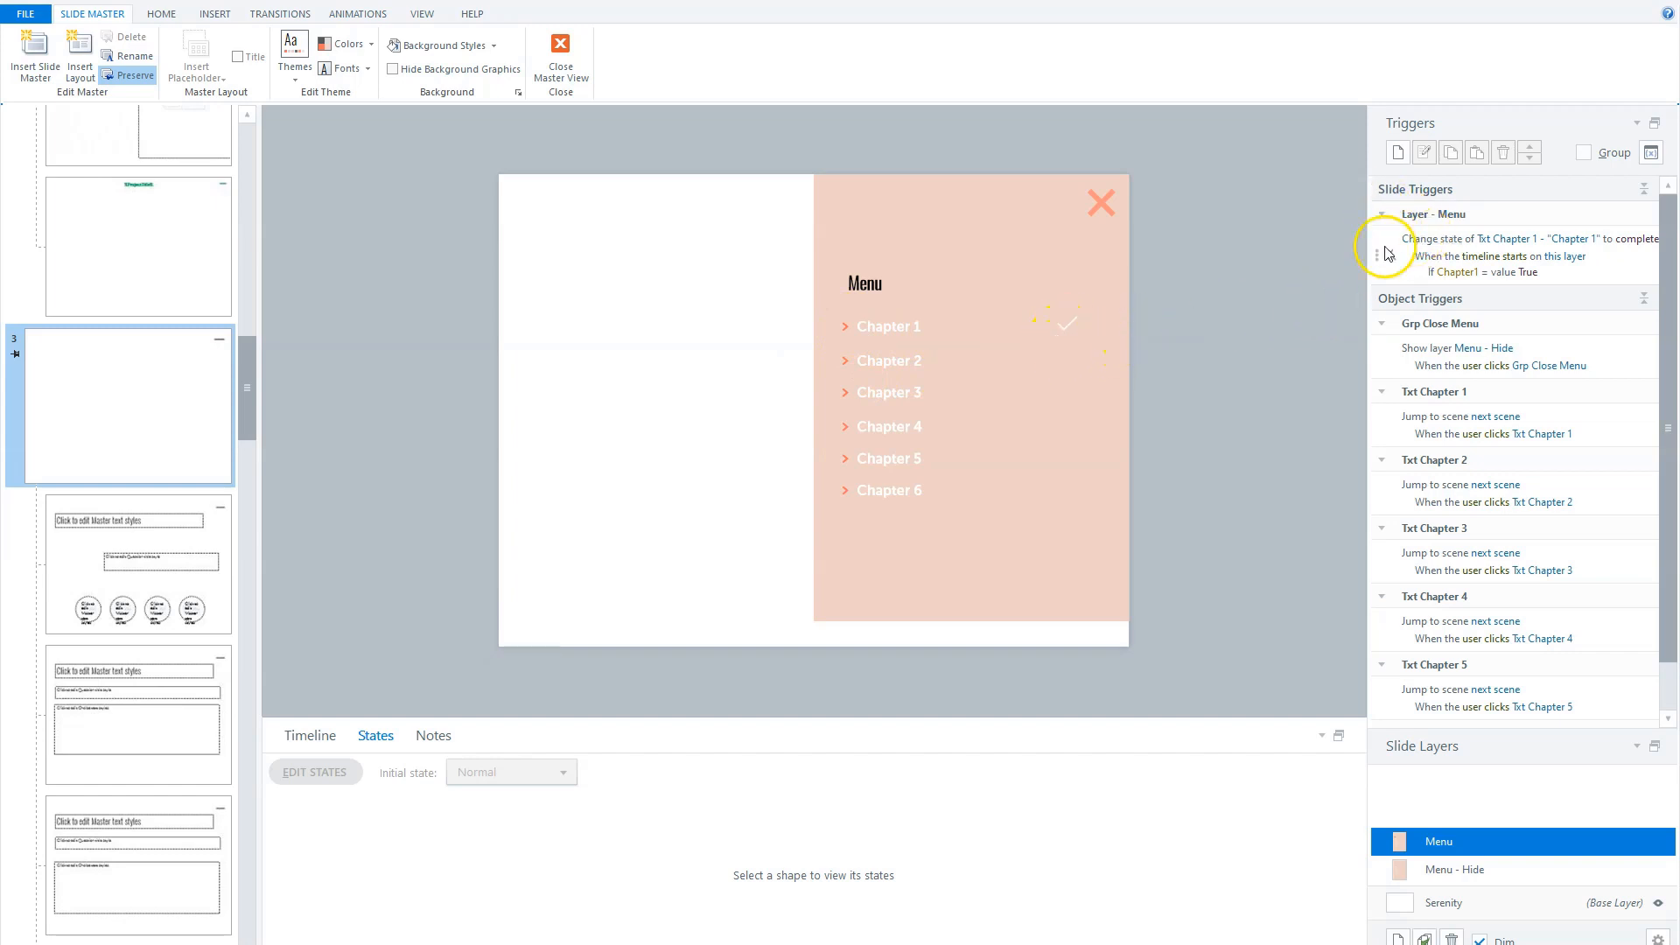
# - Review the action, event and condition of the Menu layer trigger that changes the state of Chapter 1
pyautogui.click(1608, 270)
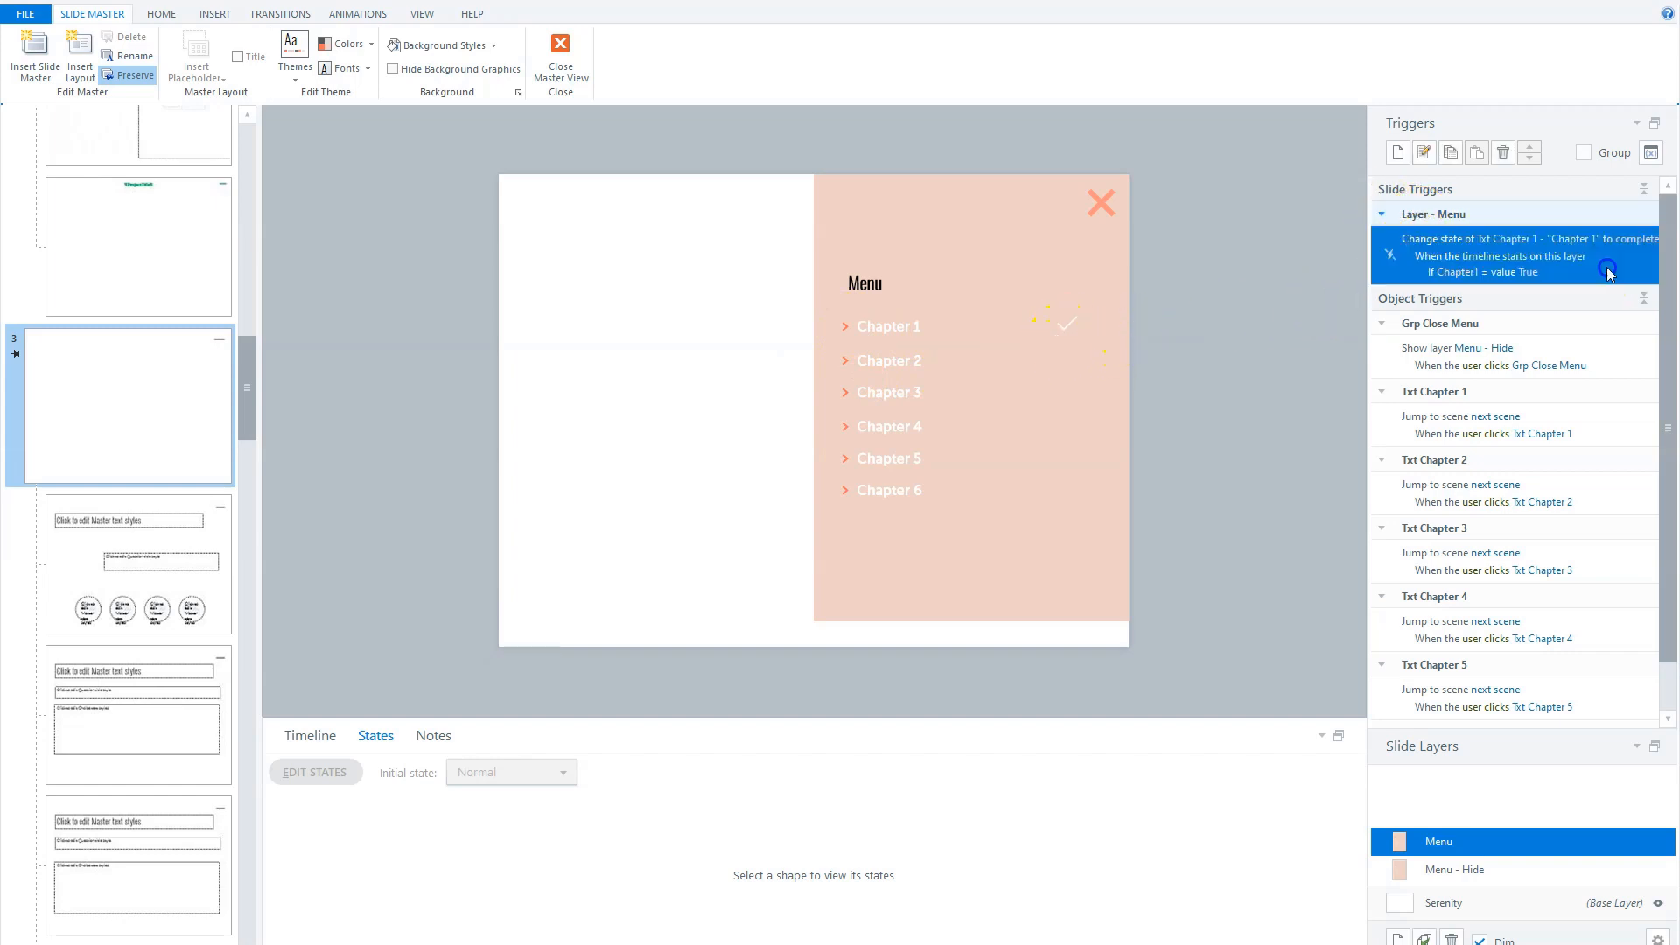
pyautogui.doubleClick(1606, 267)
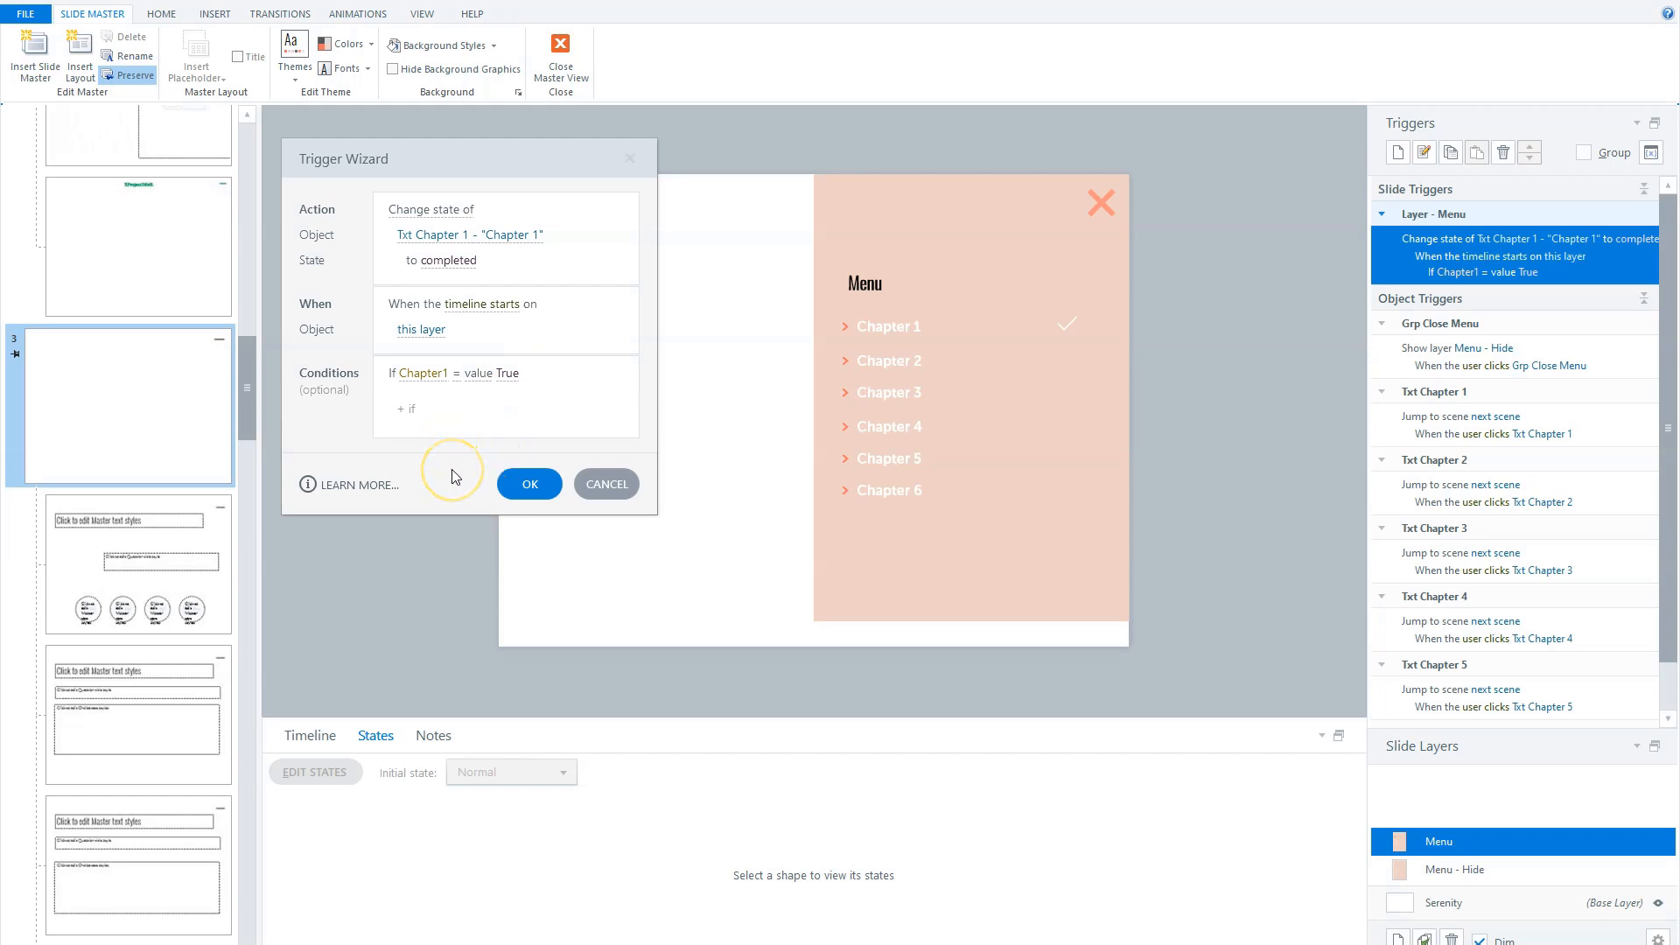
pyautogui.click(511, 489)
pyautogui.click(529, 485)
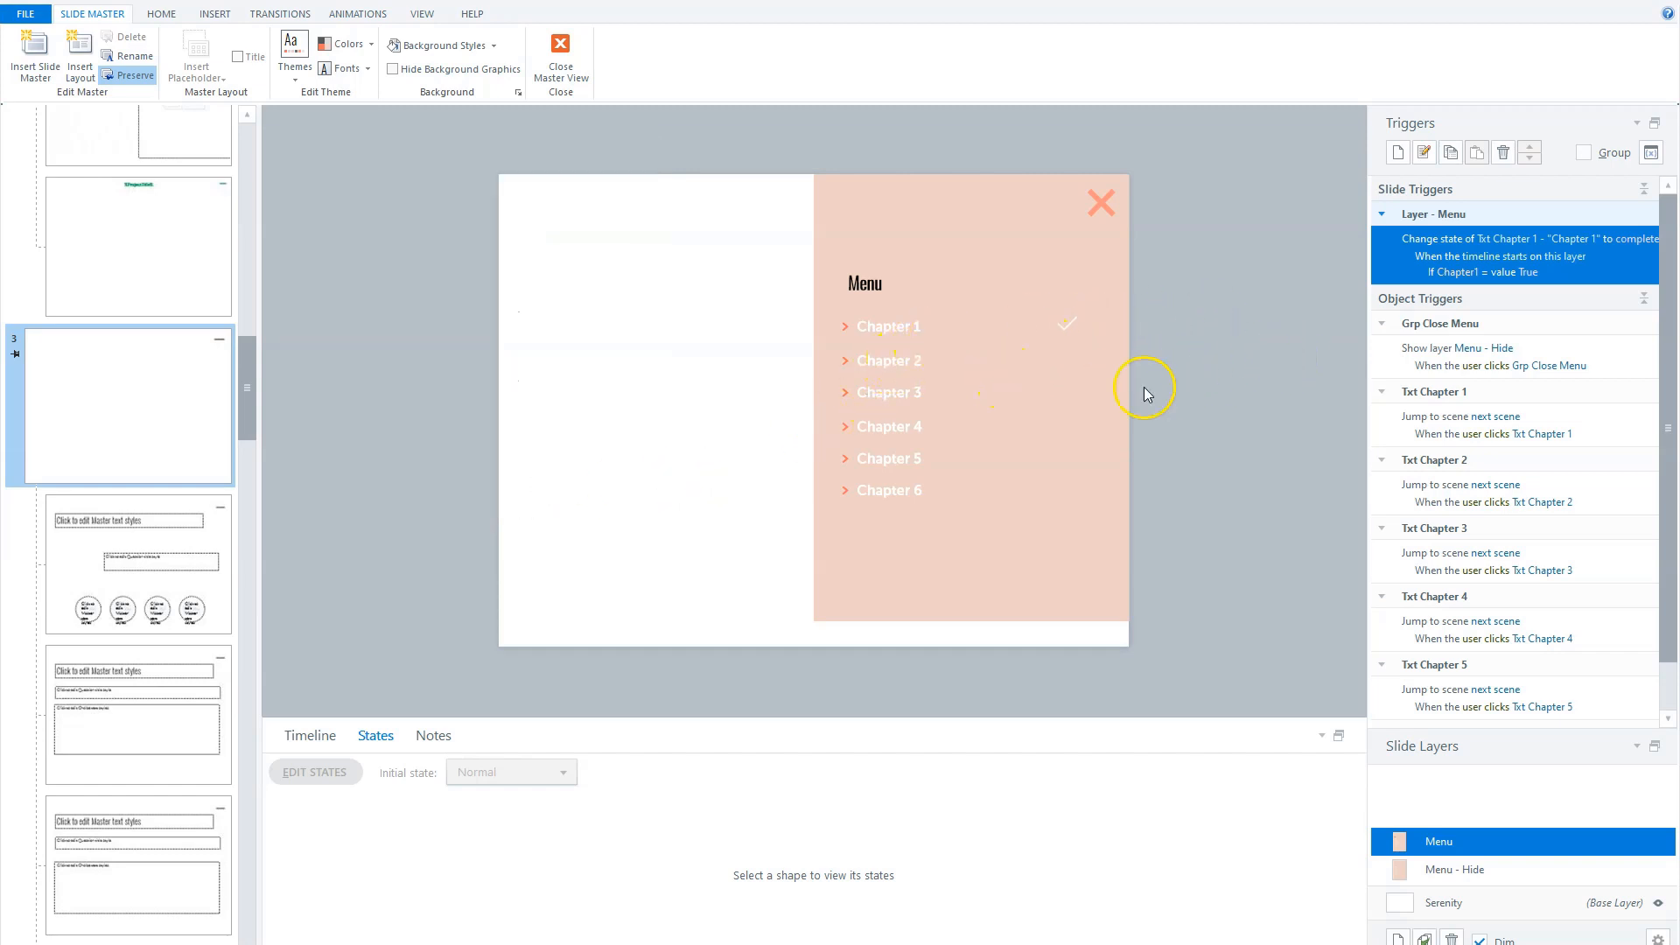
# - Create a trigger that changes the state of Txt Chapter 2 to completed when the timeline starts on this layer
pyautogui.click(933, 365)
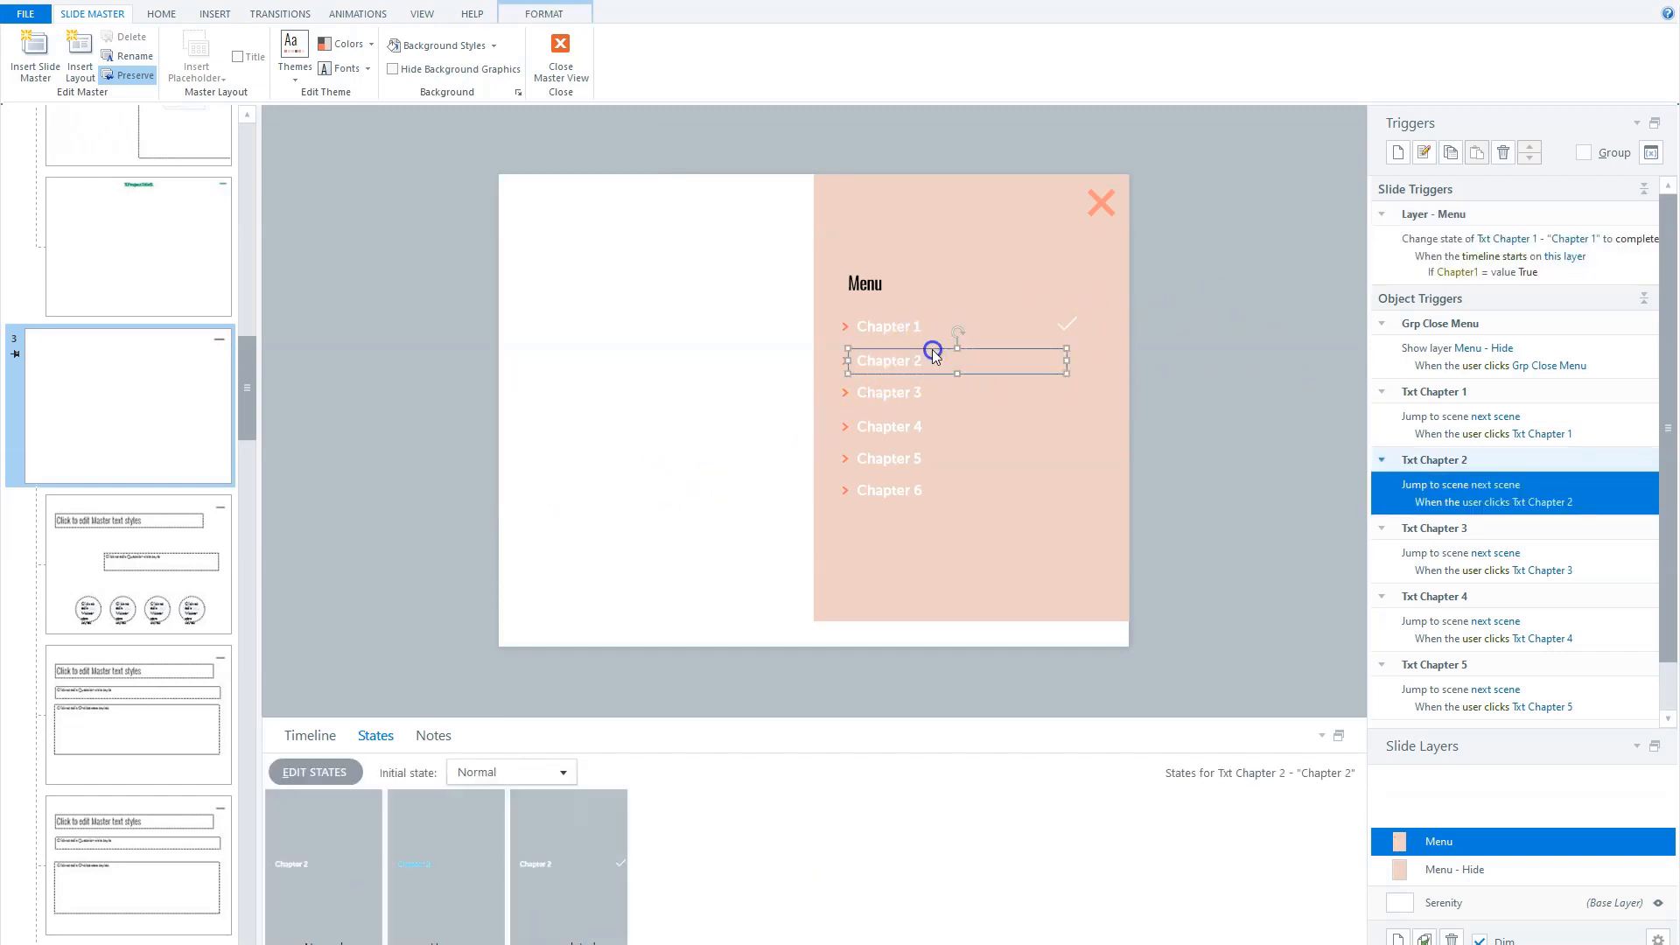
pyautogui.click(1398, 153)
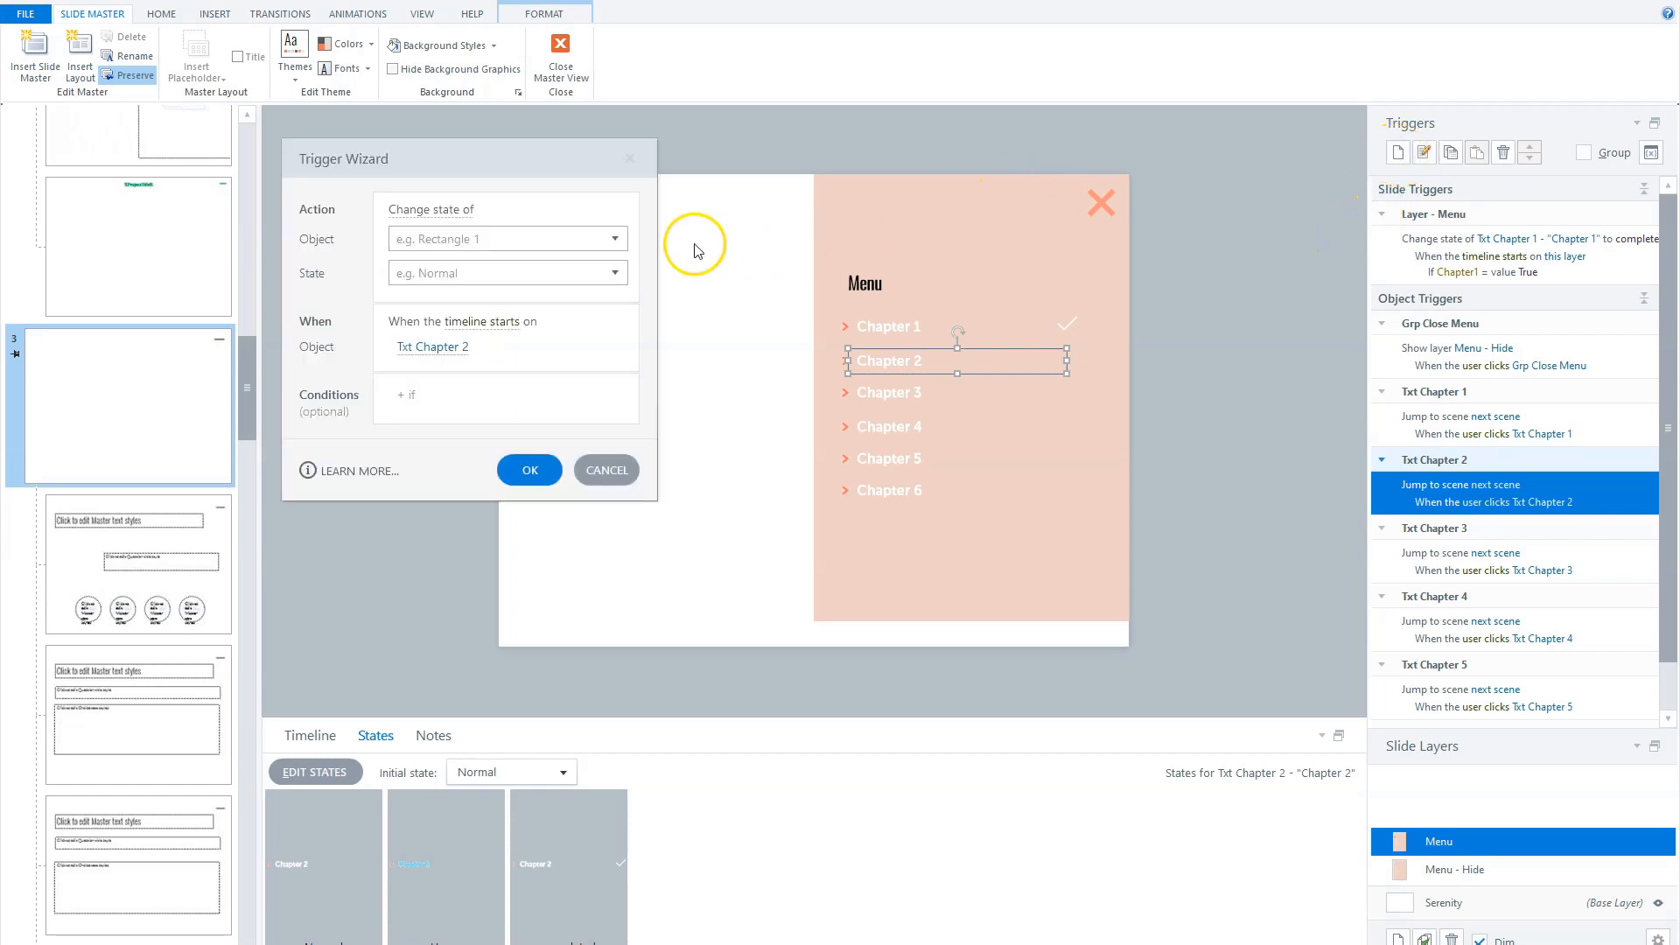
pyautogui.click(469, 239)
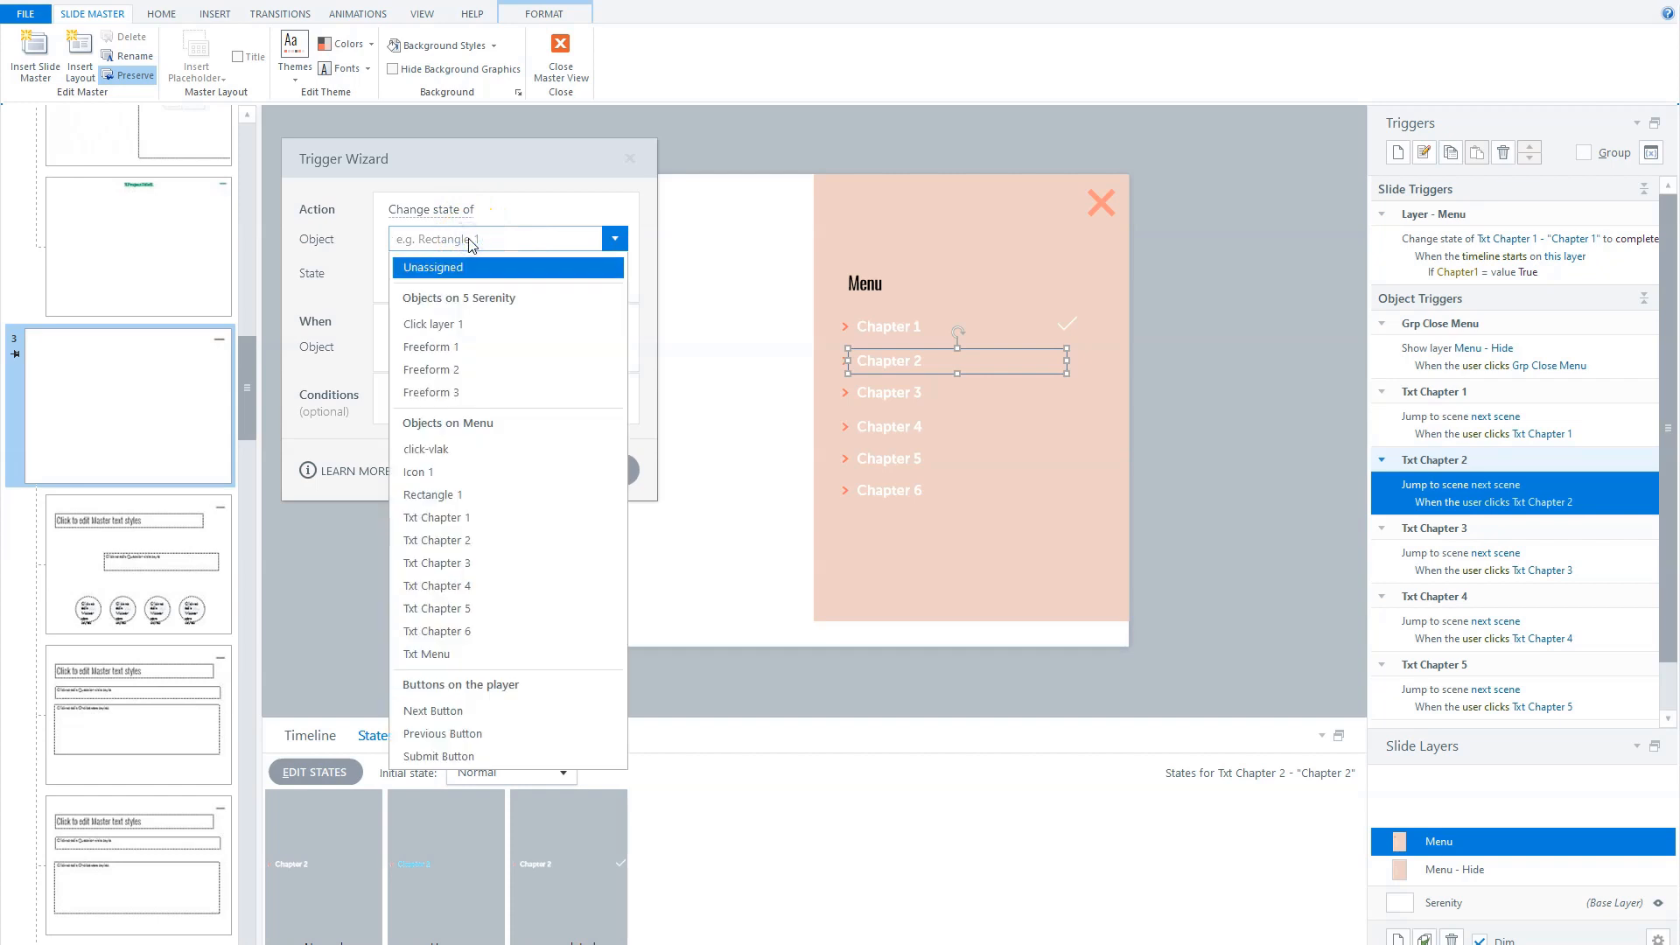
pyautogui.click(469, 539)
pyautogui.click(441, 261)
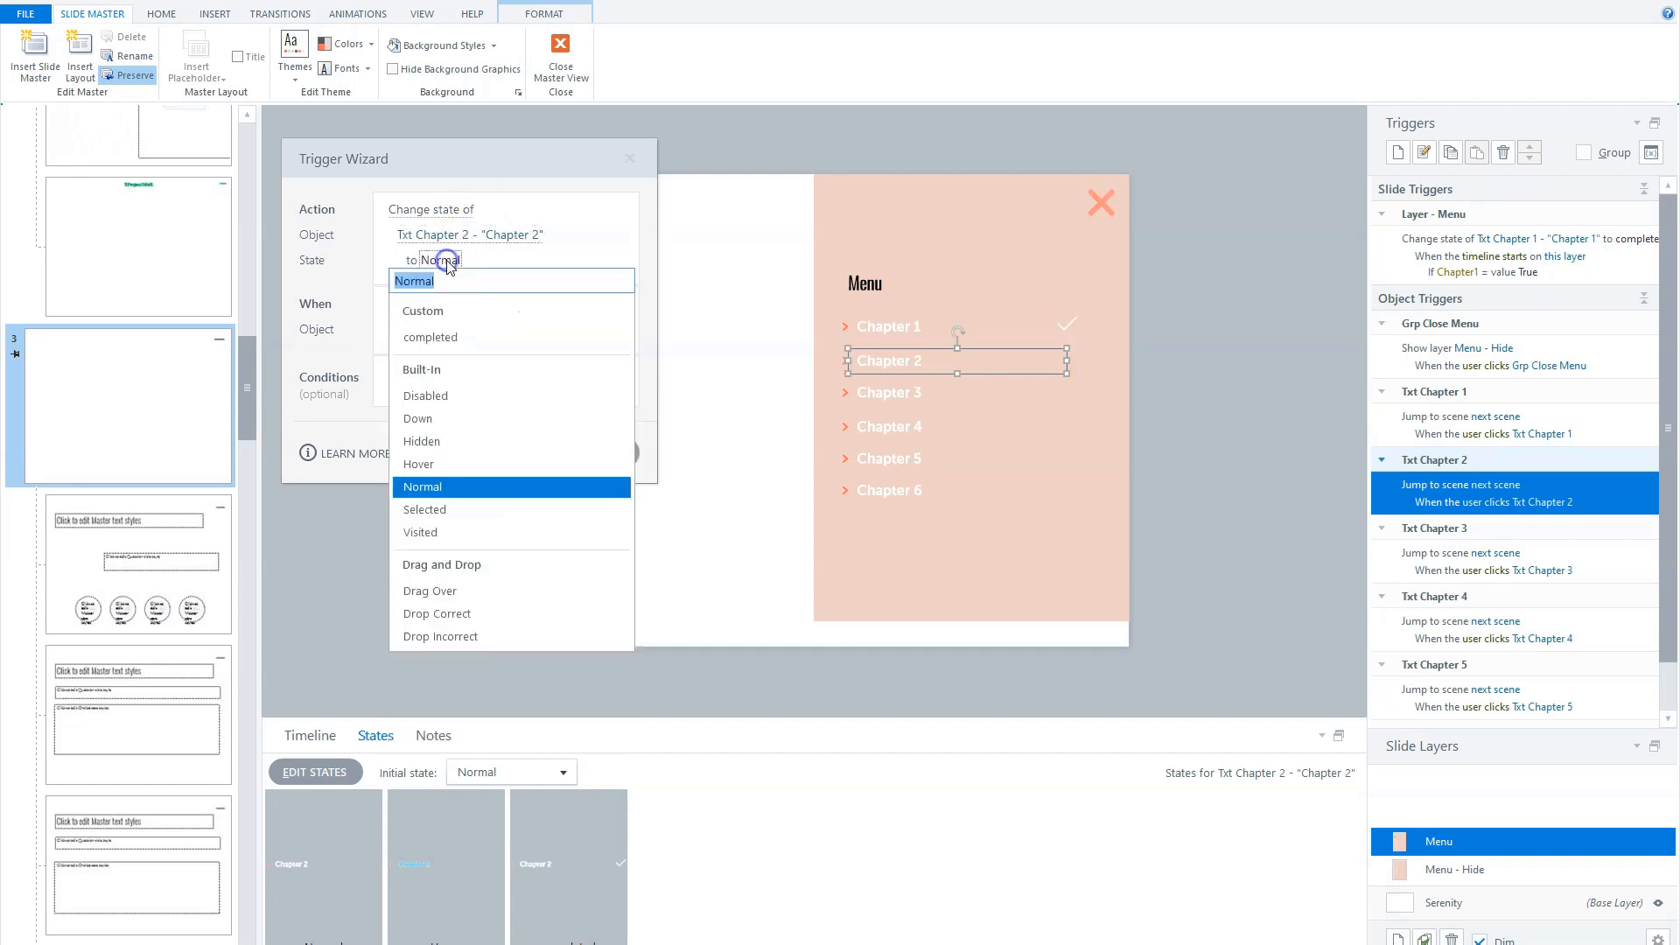
pyautogui.click(443, 339)
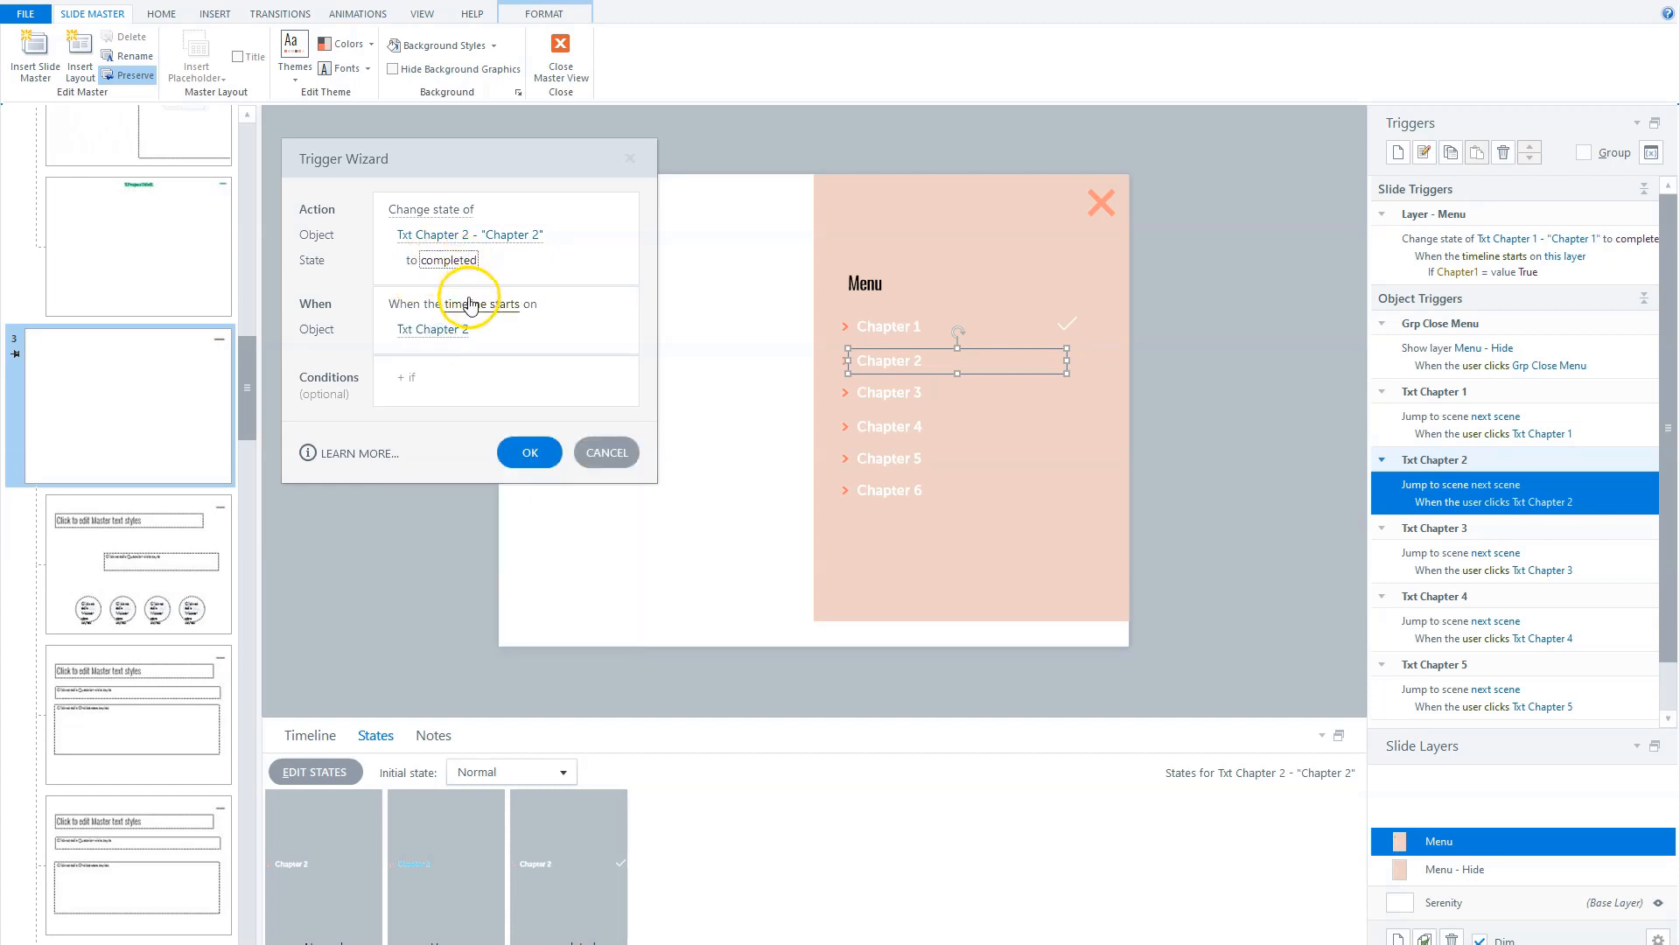
pyautogui.click(440, 330)
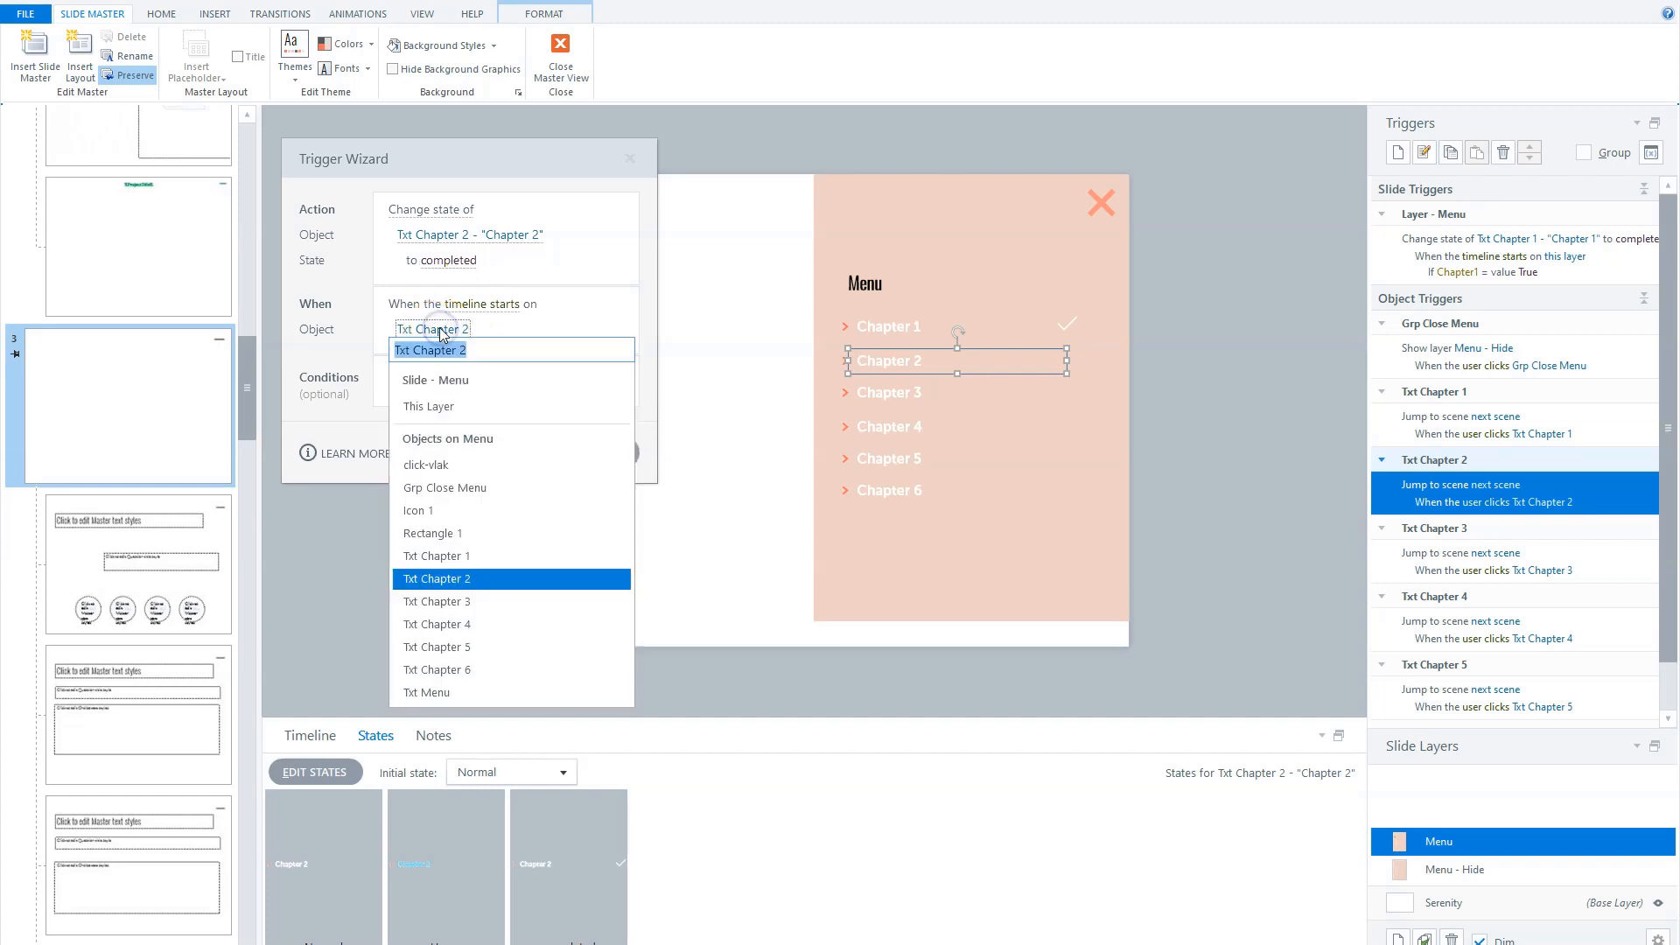
pyautogui.click(431, 406)
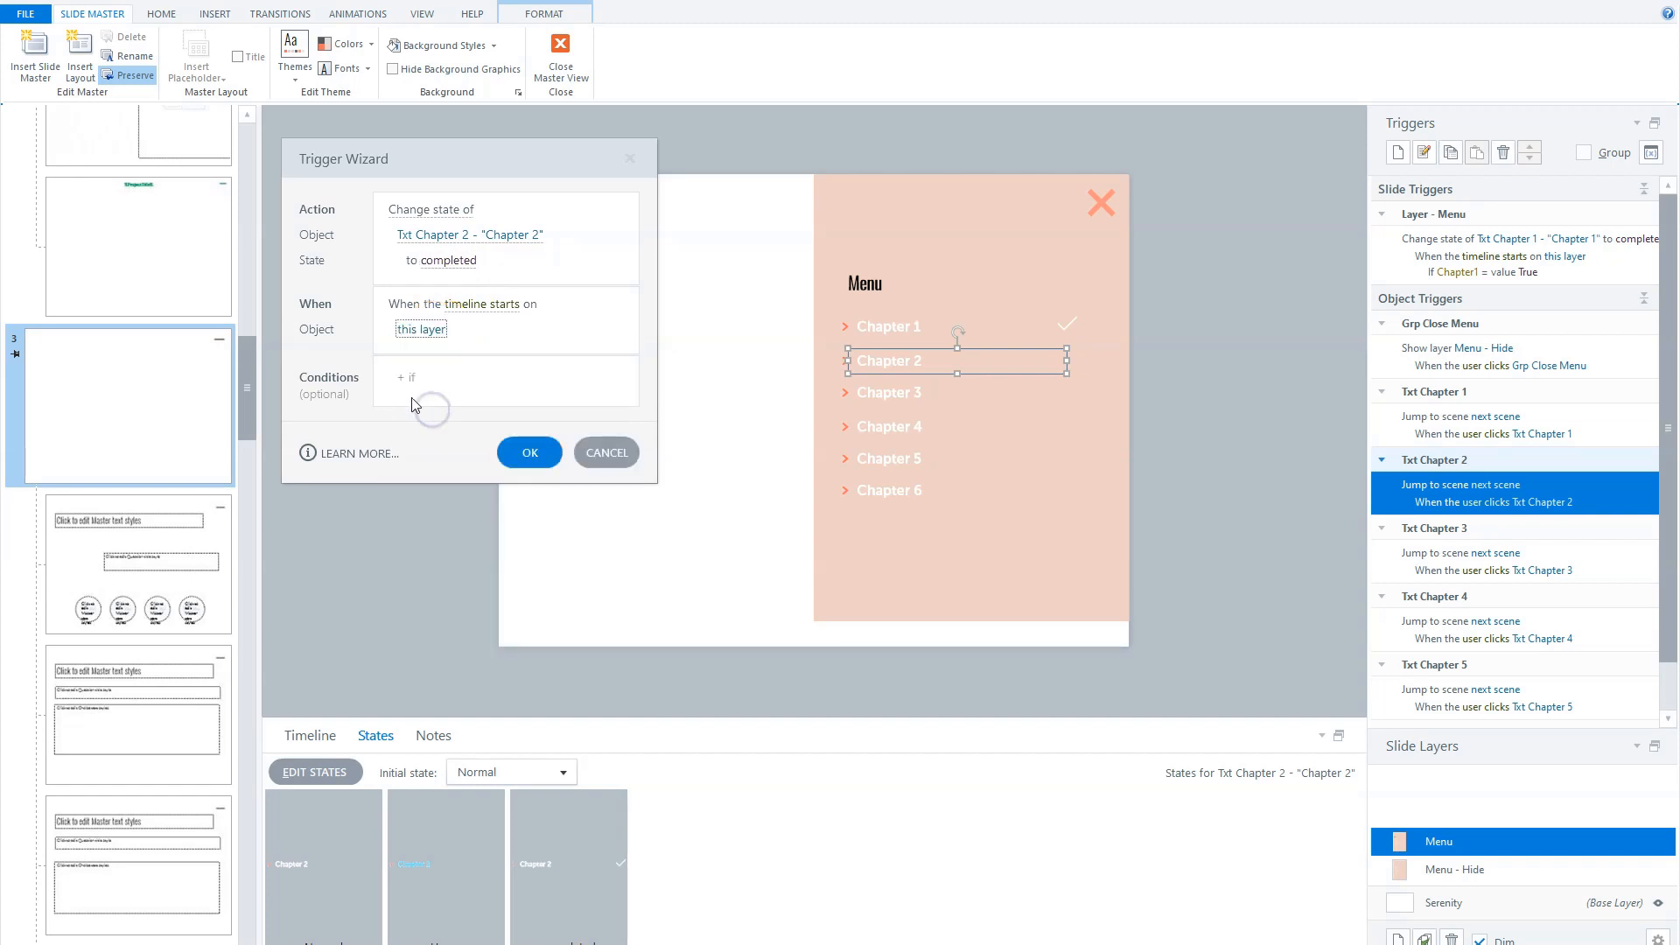
# - Add a trigger condition based on a new True/False project variable named chapter2 with default value False
pyautogui.click(410, 379)
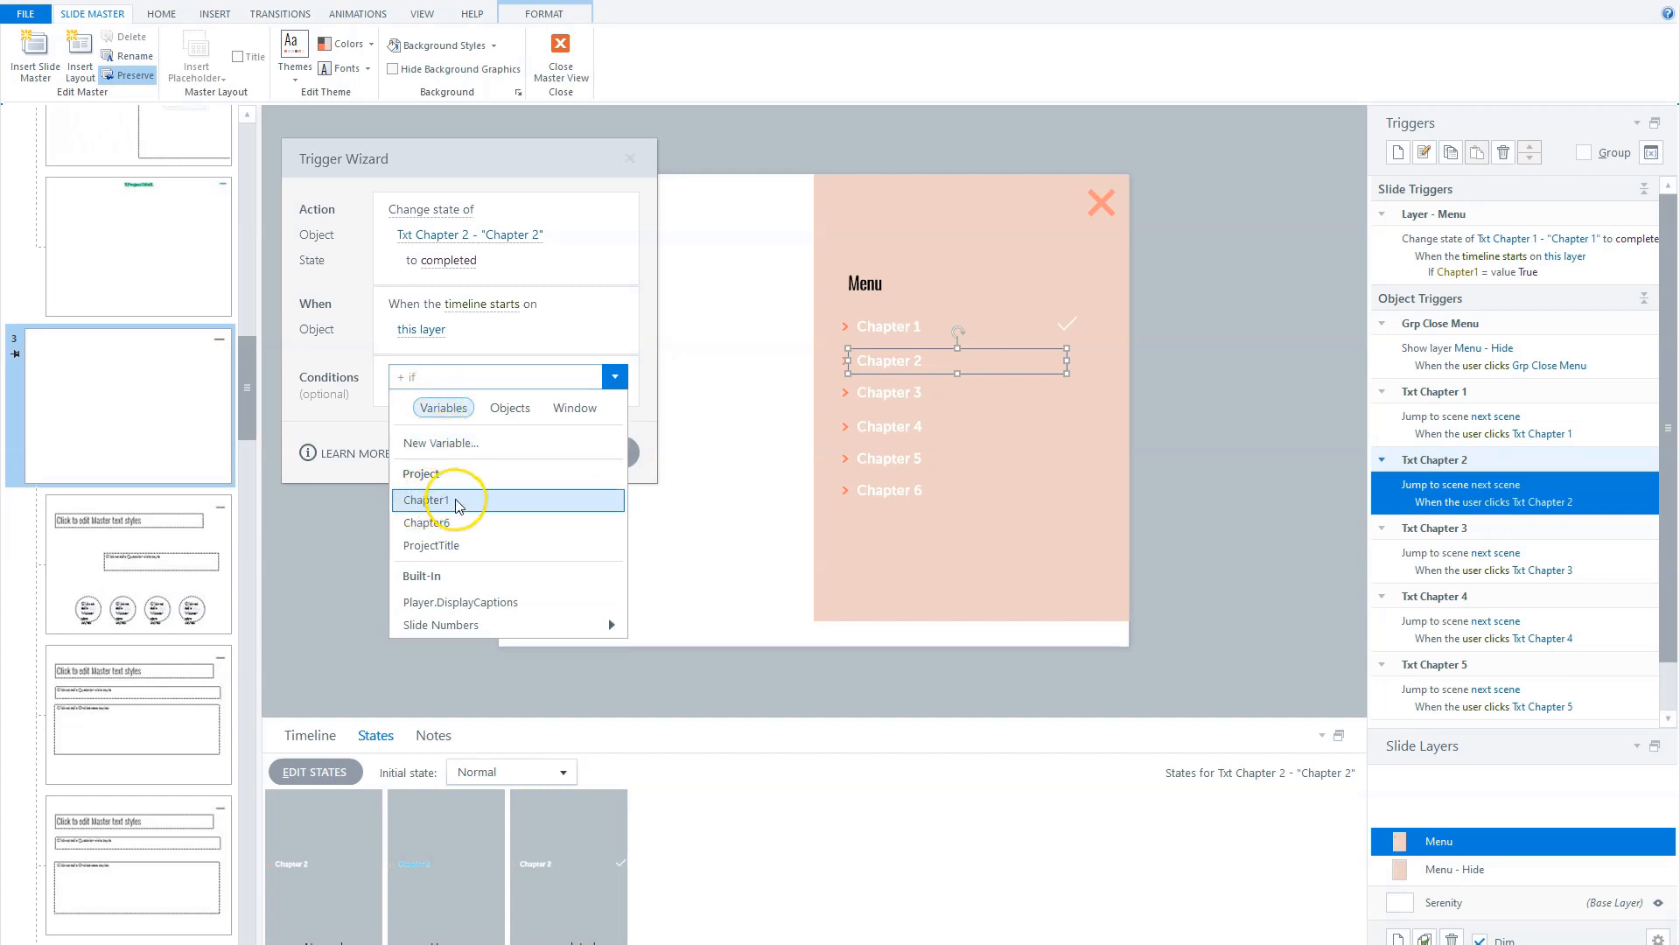
pyautogui.click(460, 444)
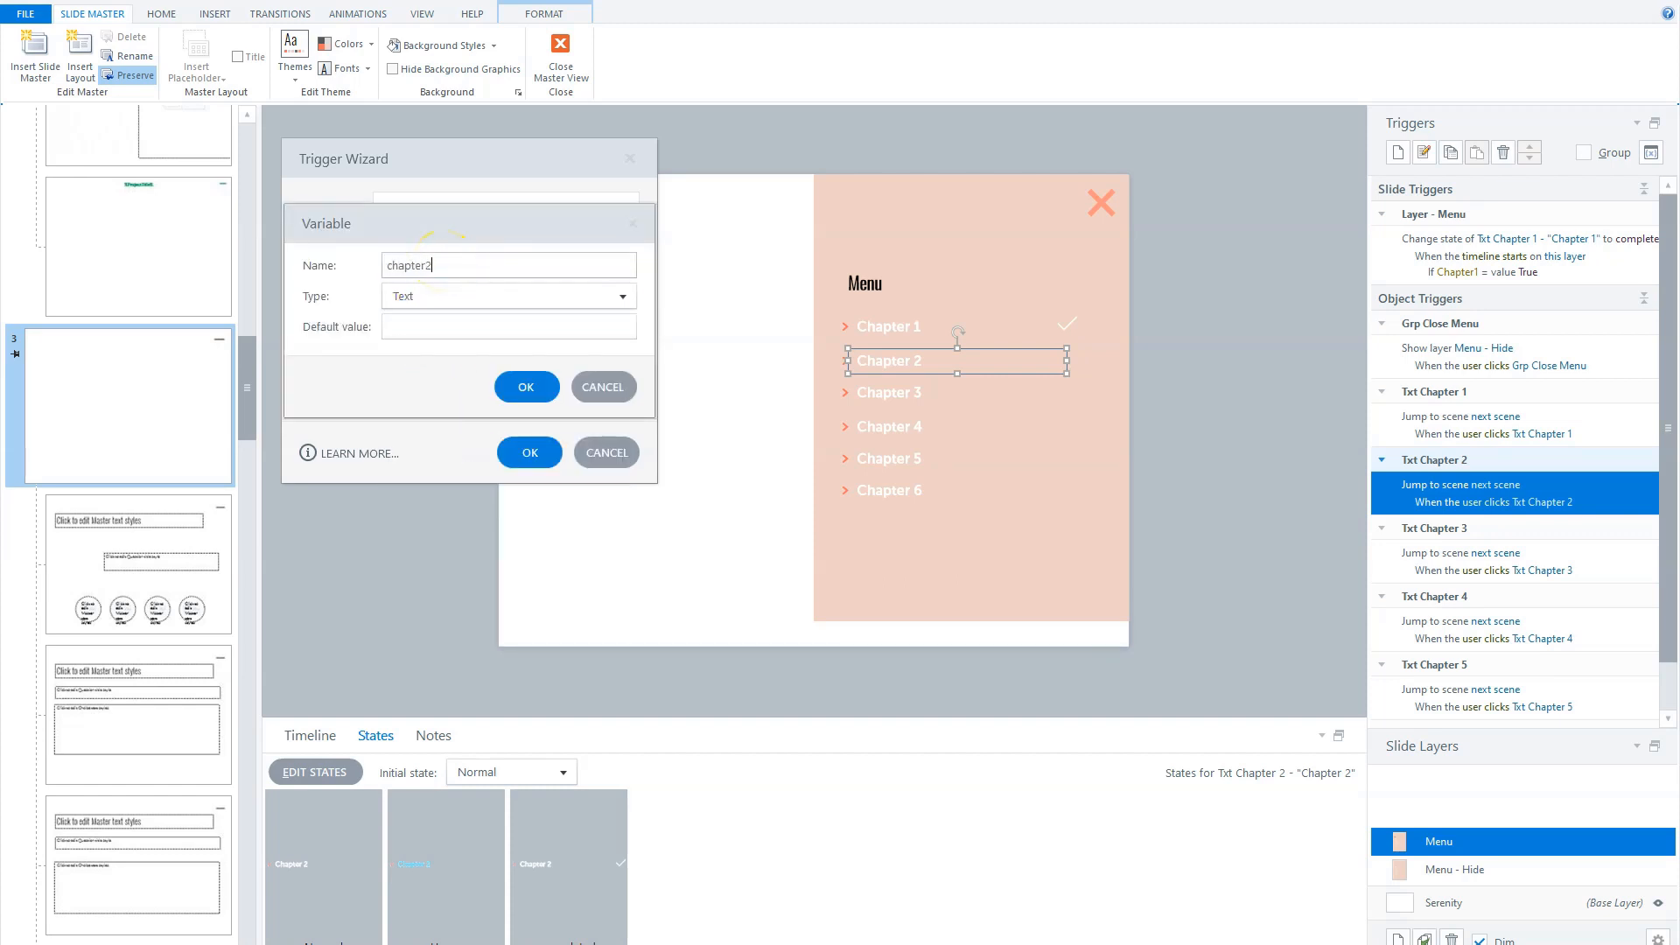
pyautogui.click(461, 295)
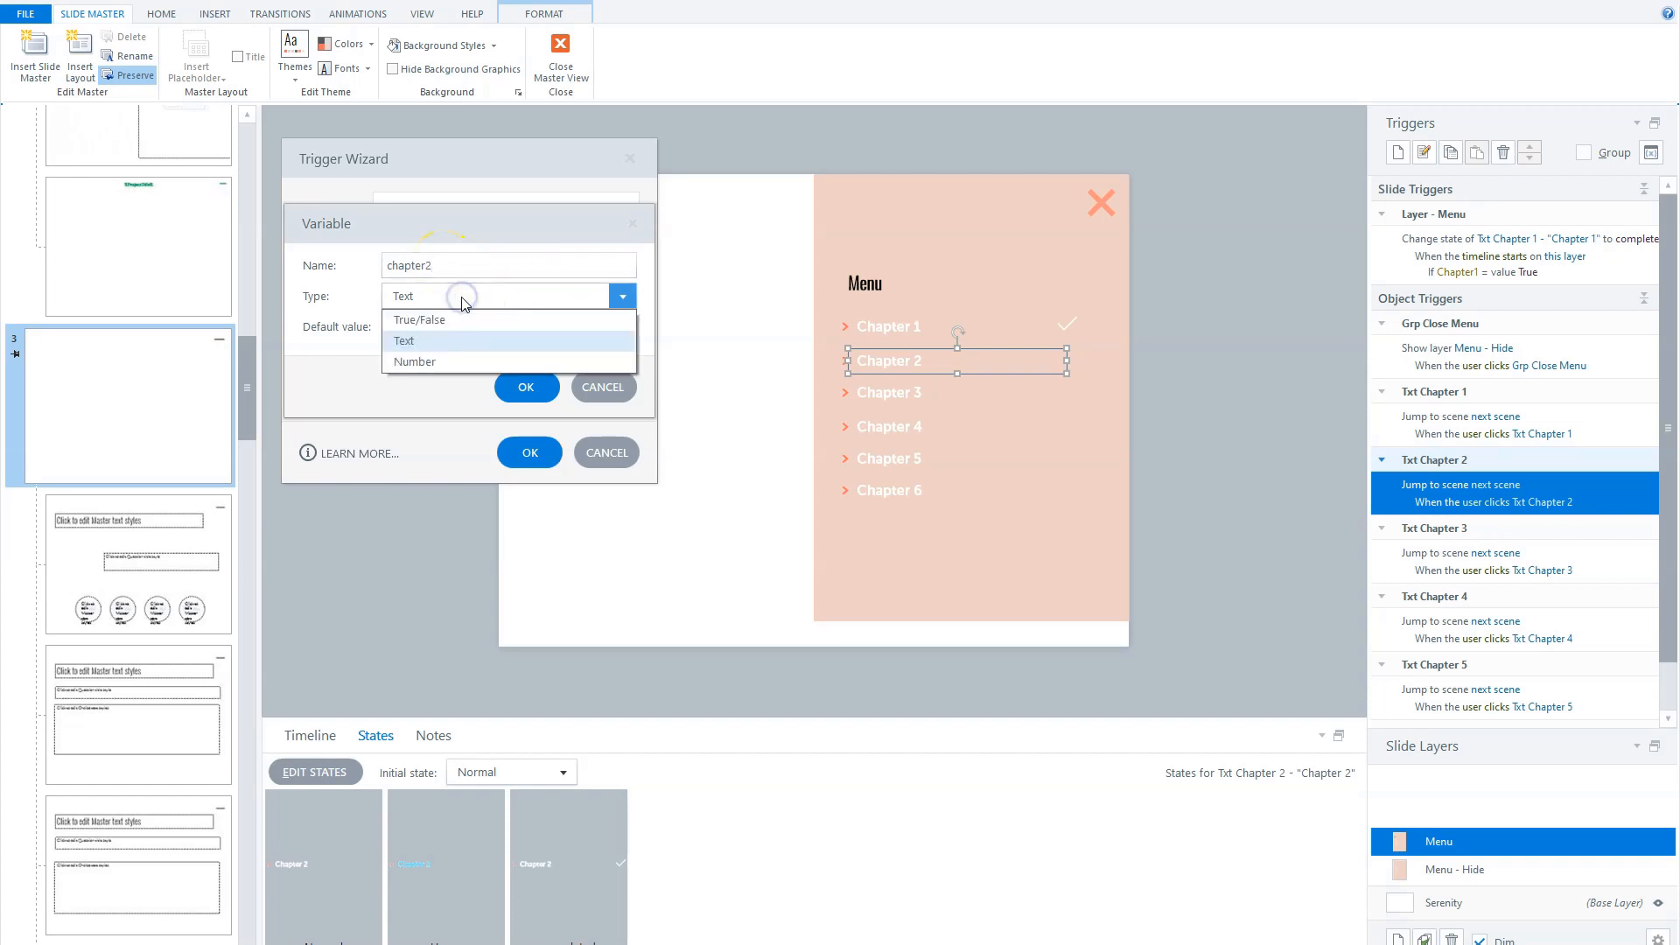
pyautogui.click(458, 318)
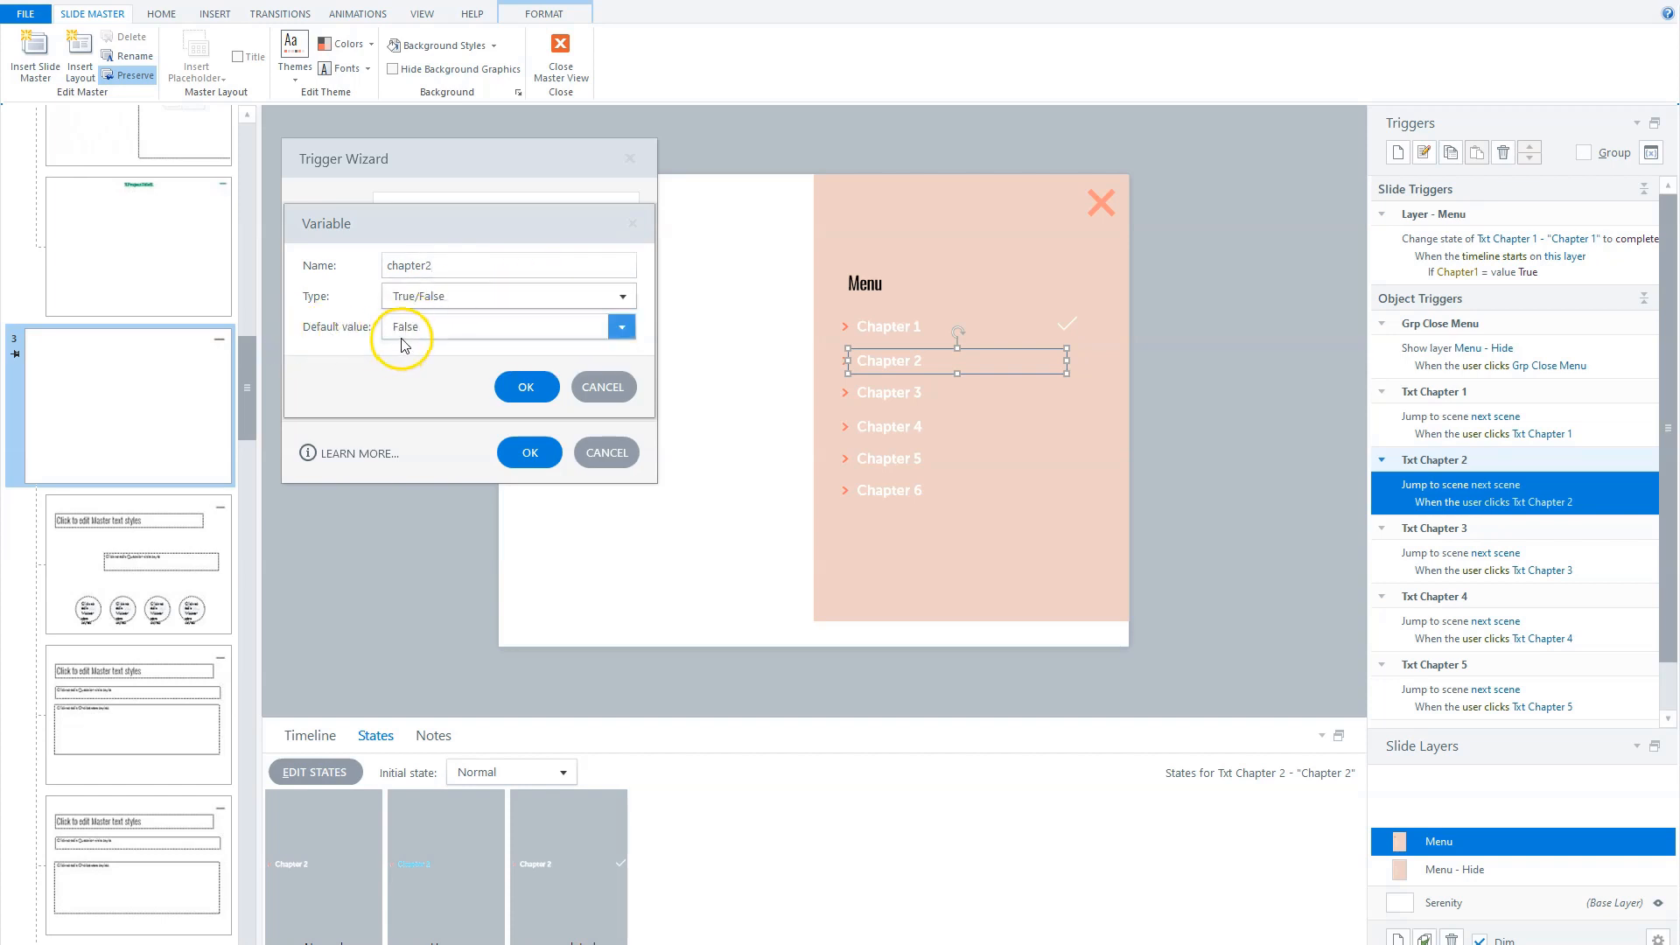
pyautogui.click(508, 383)
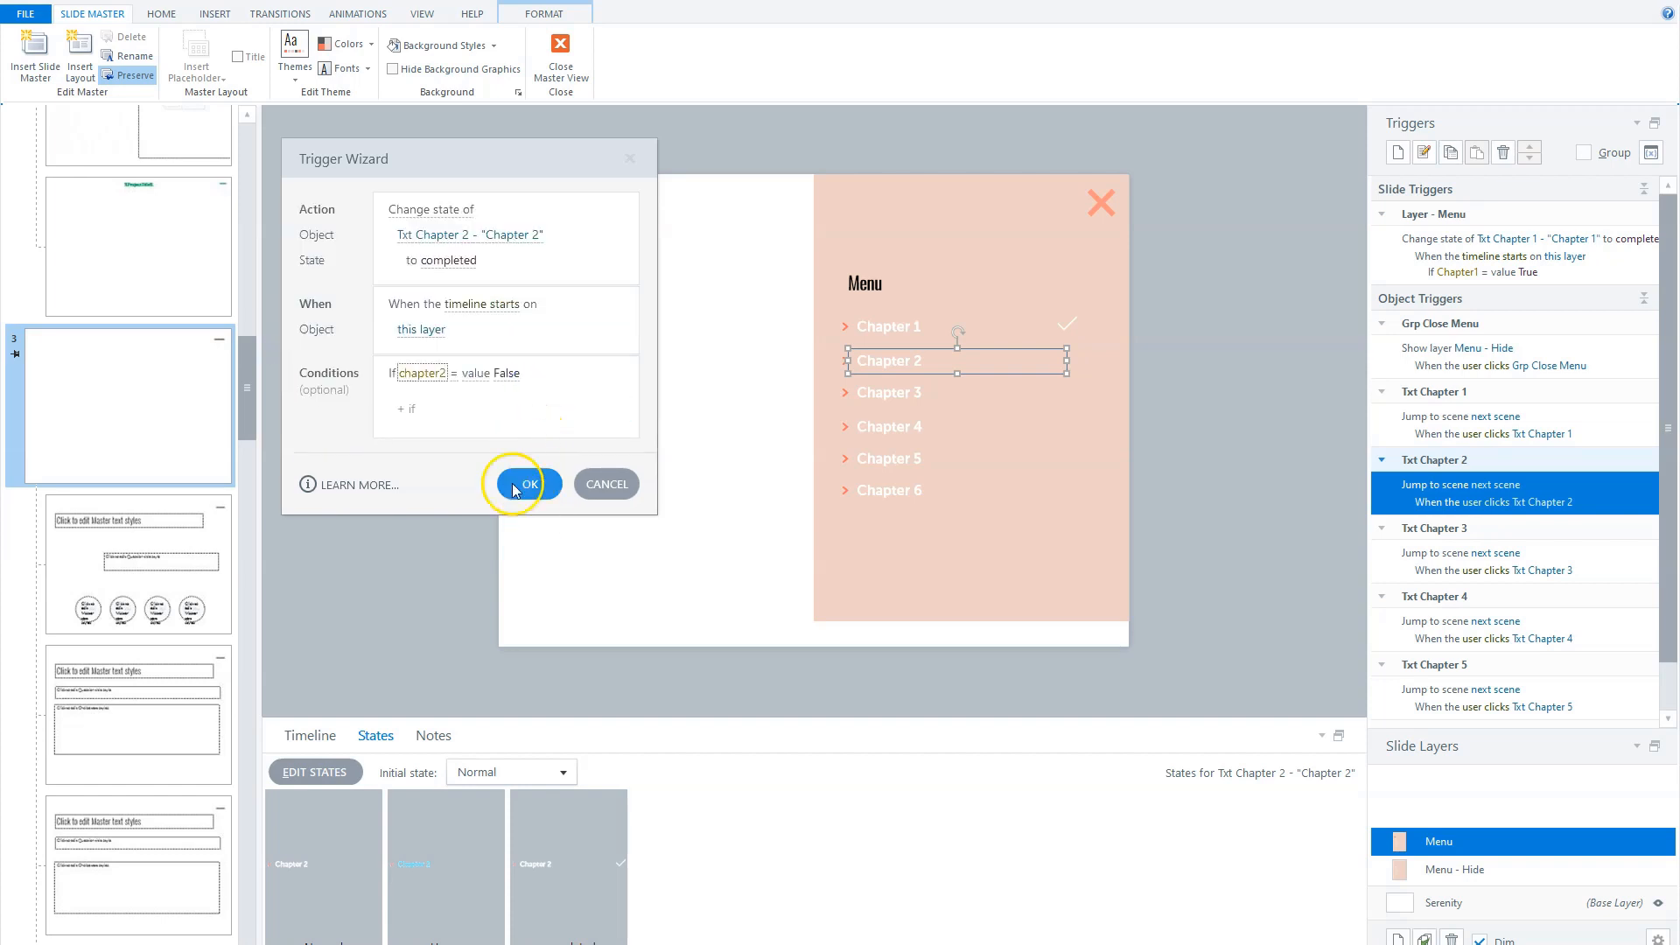
# - Require the value True in the chapter2 condition and save the trigger
pyautogui.click(519, 374)
pyautogui.click(442, 424)
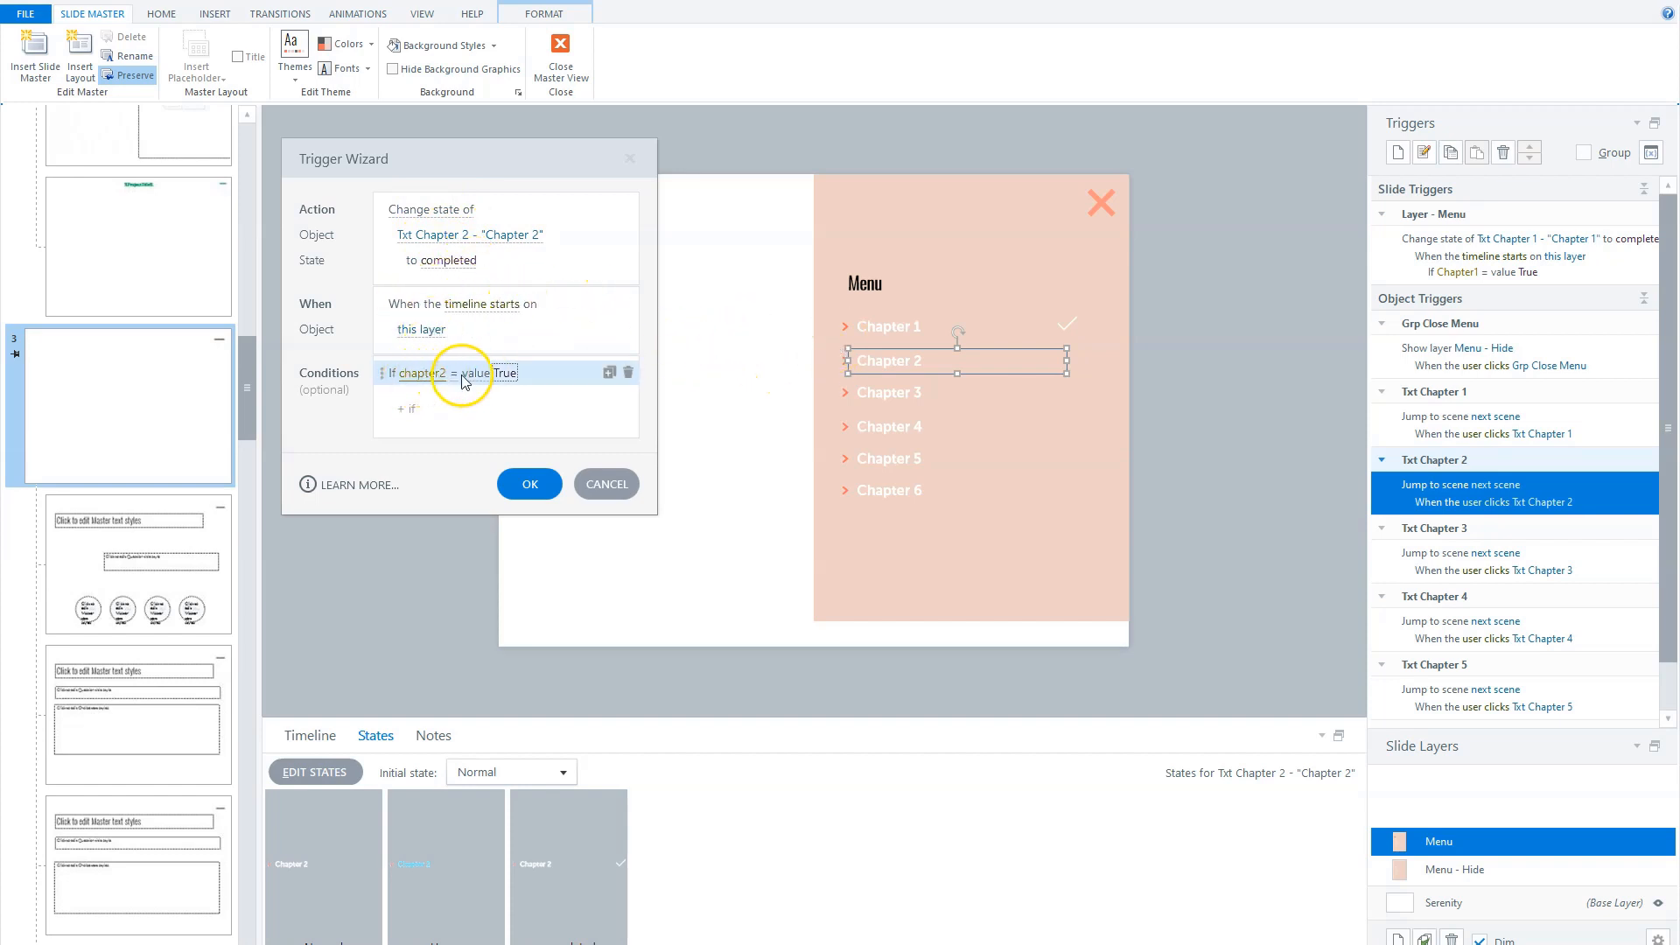
pyautogui.click(529, 482)
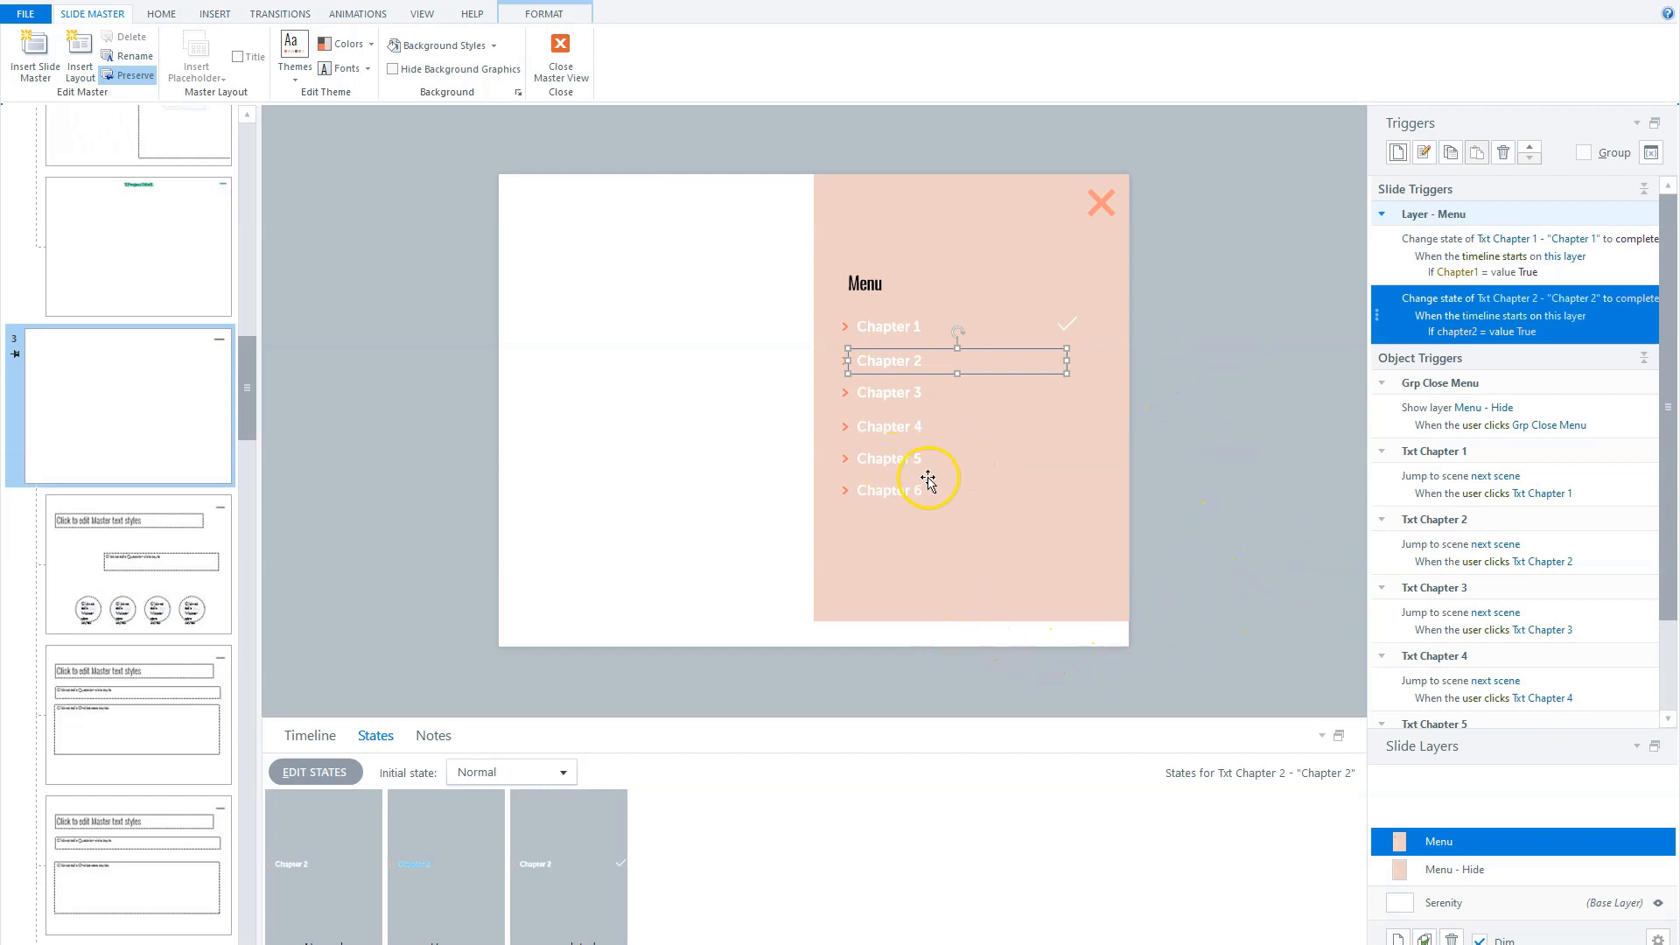
# - Select all objects on the Menu layer and examine their entrance animation type, duration and direction options
pyautogui.click(315, 736)
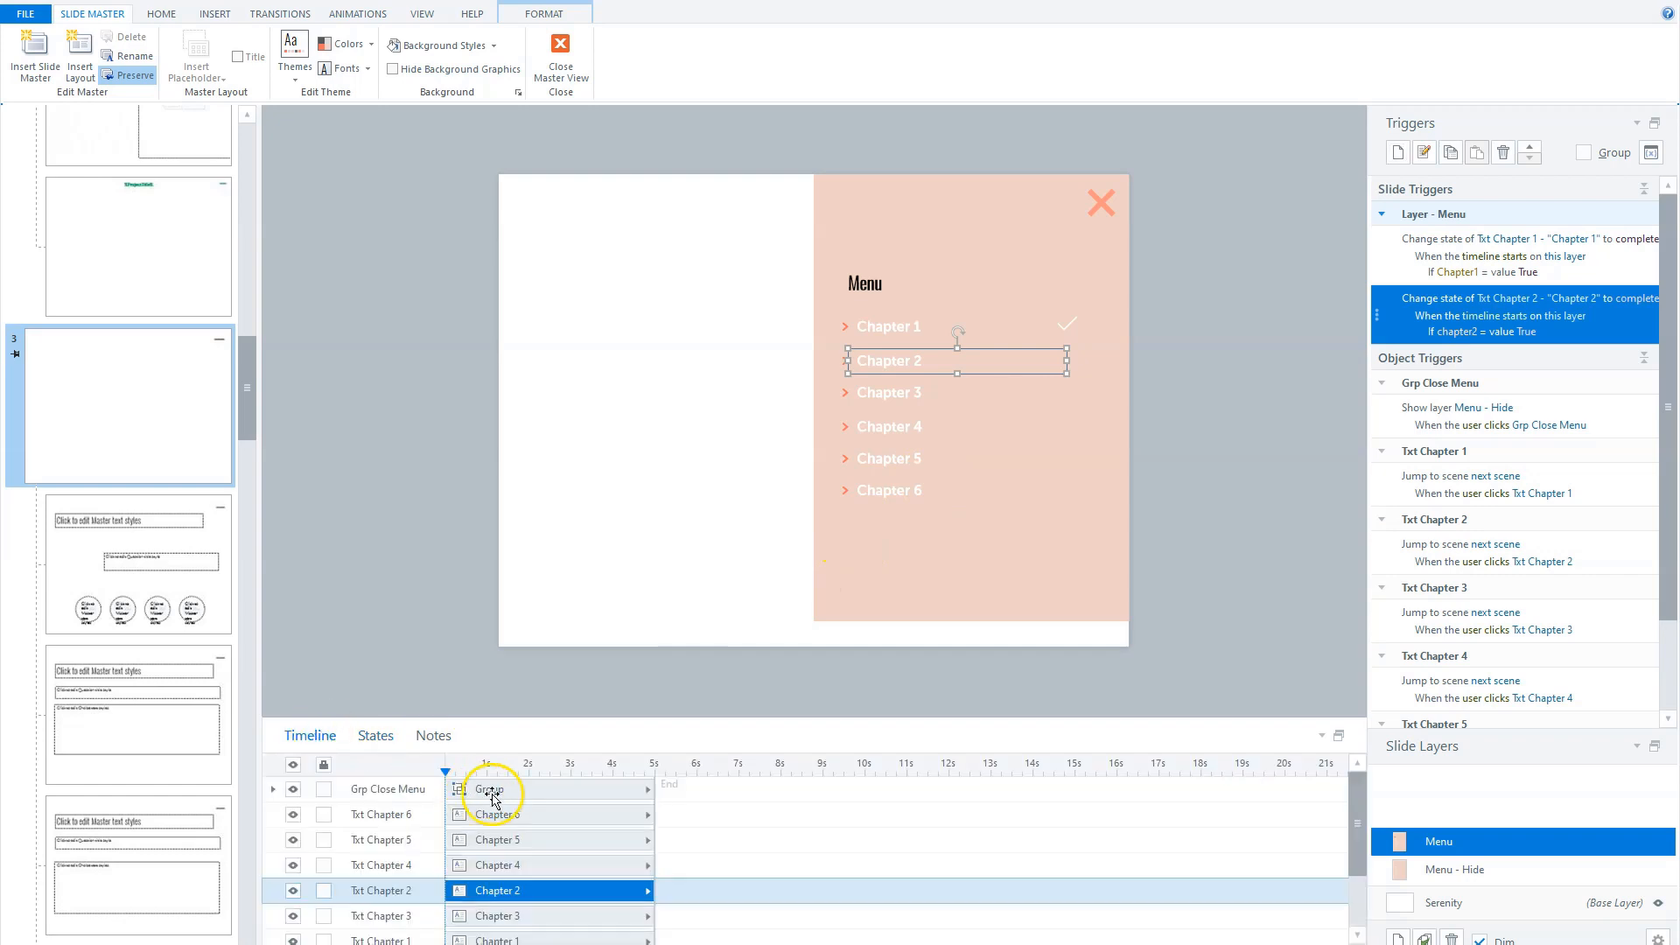
pyautogui.click(543, 789)
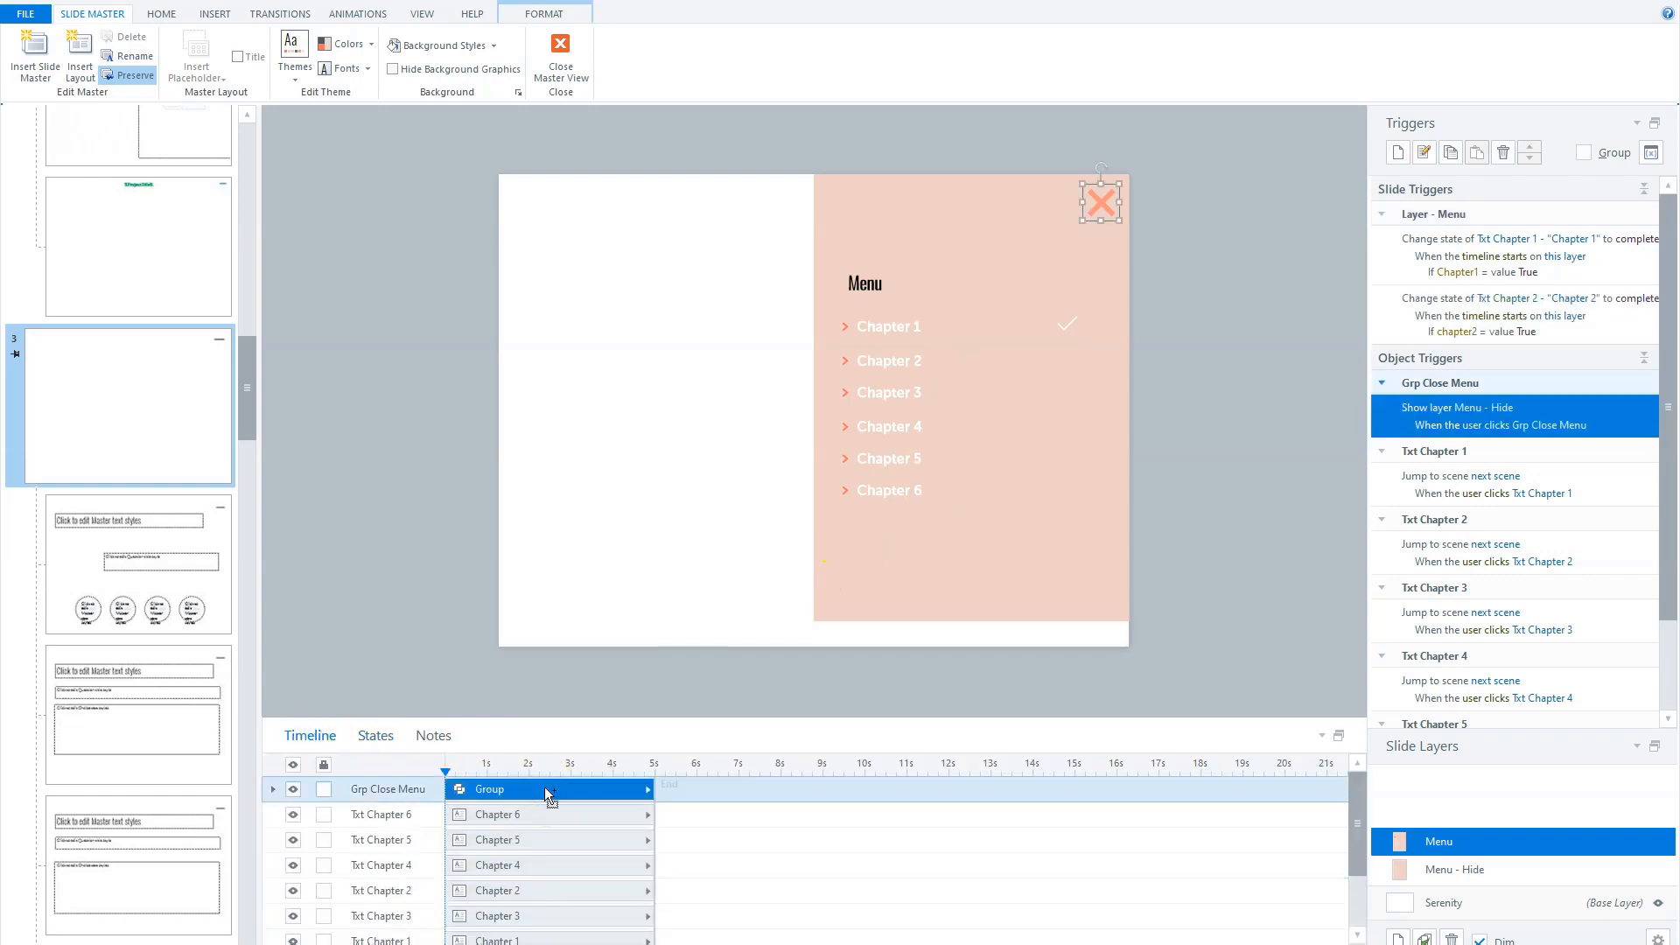
pyautogui.hotkey('ctrl', 'a')
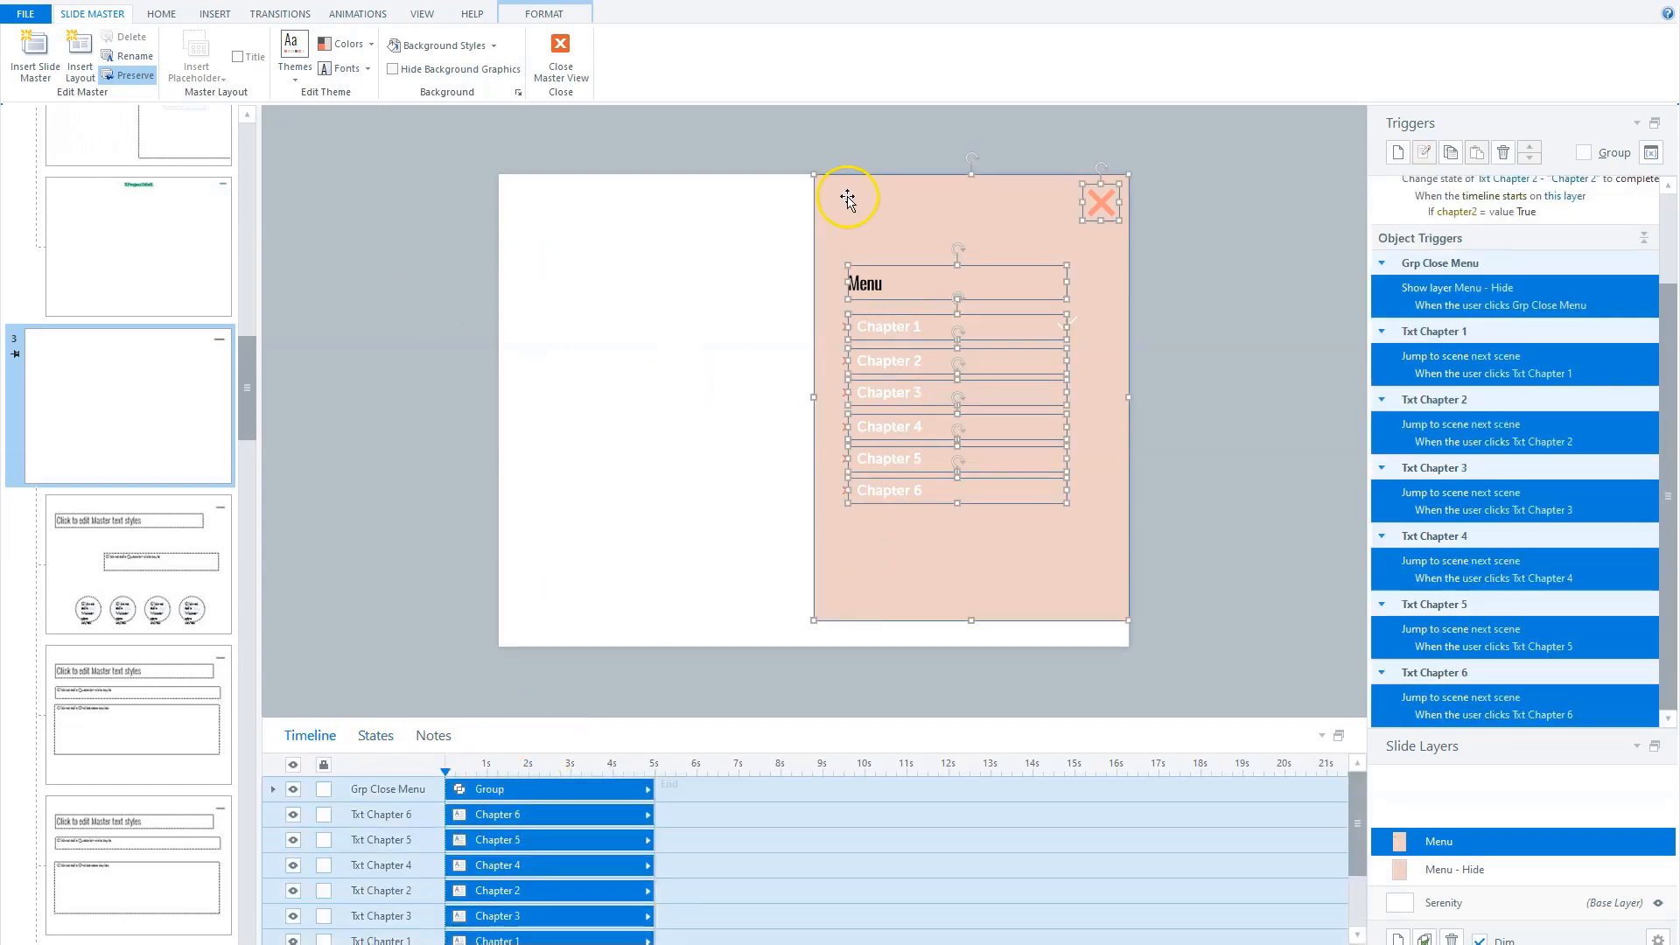
pyautogui.click(357, 14)
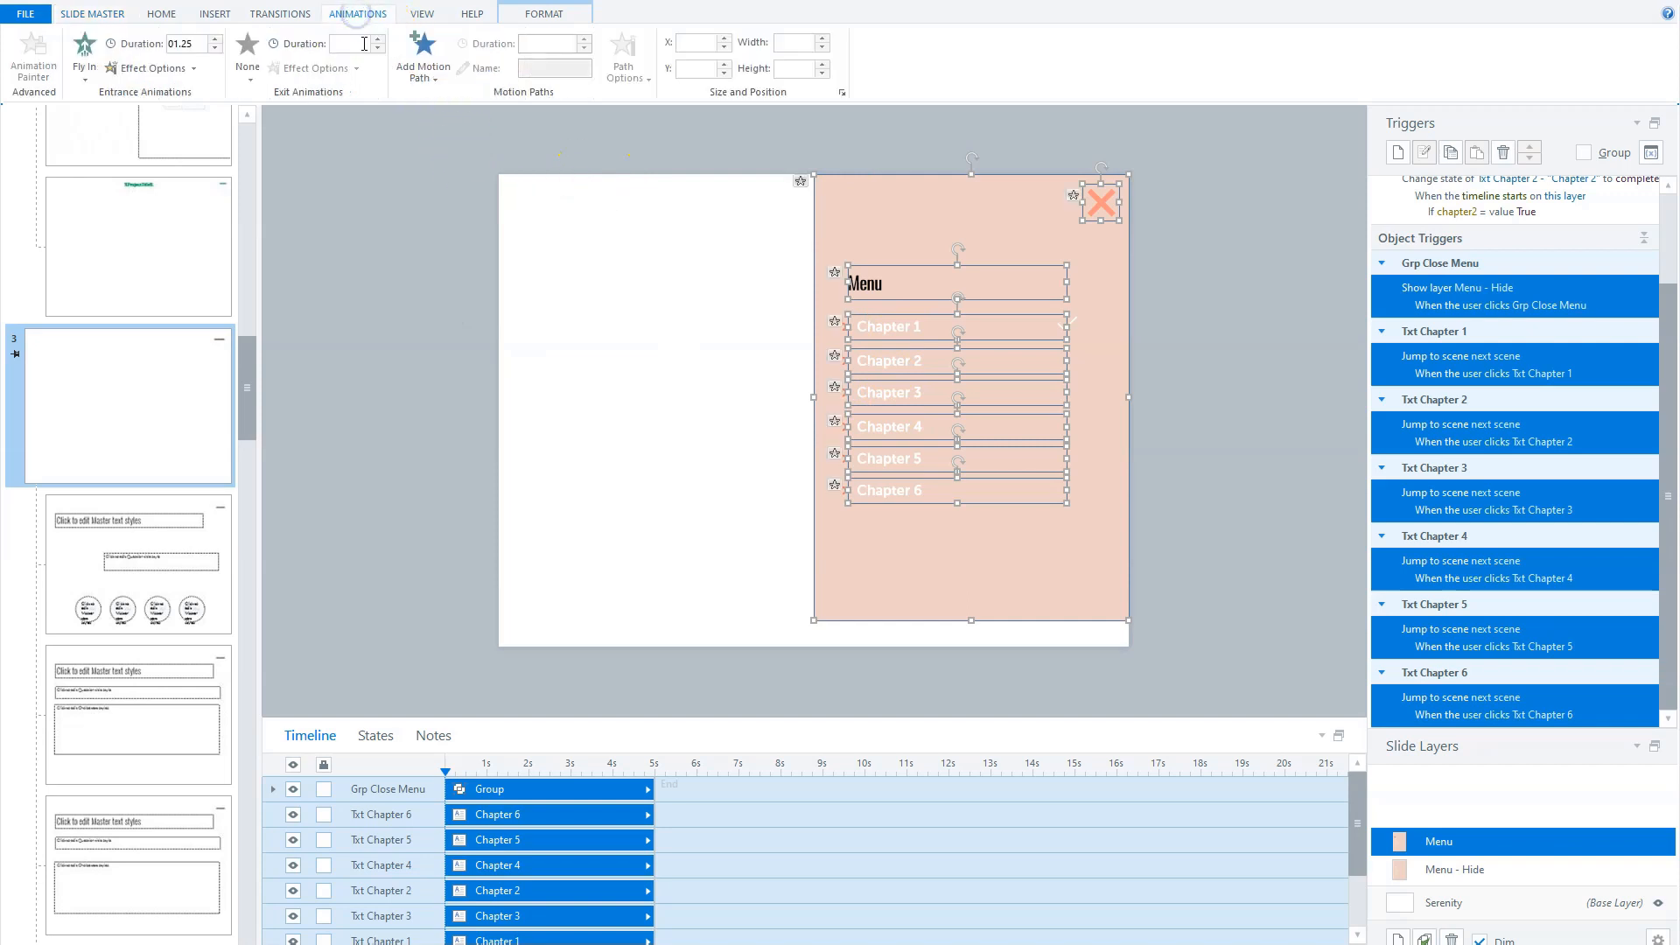
pyautogui.click(85, 79)
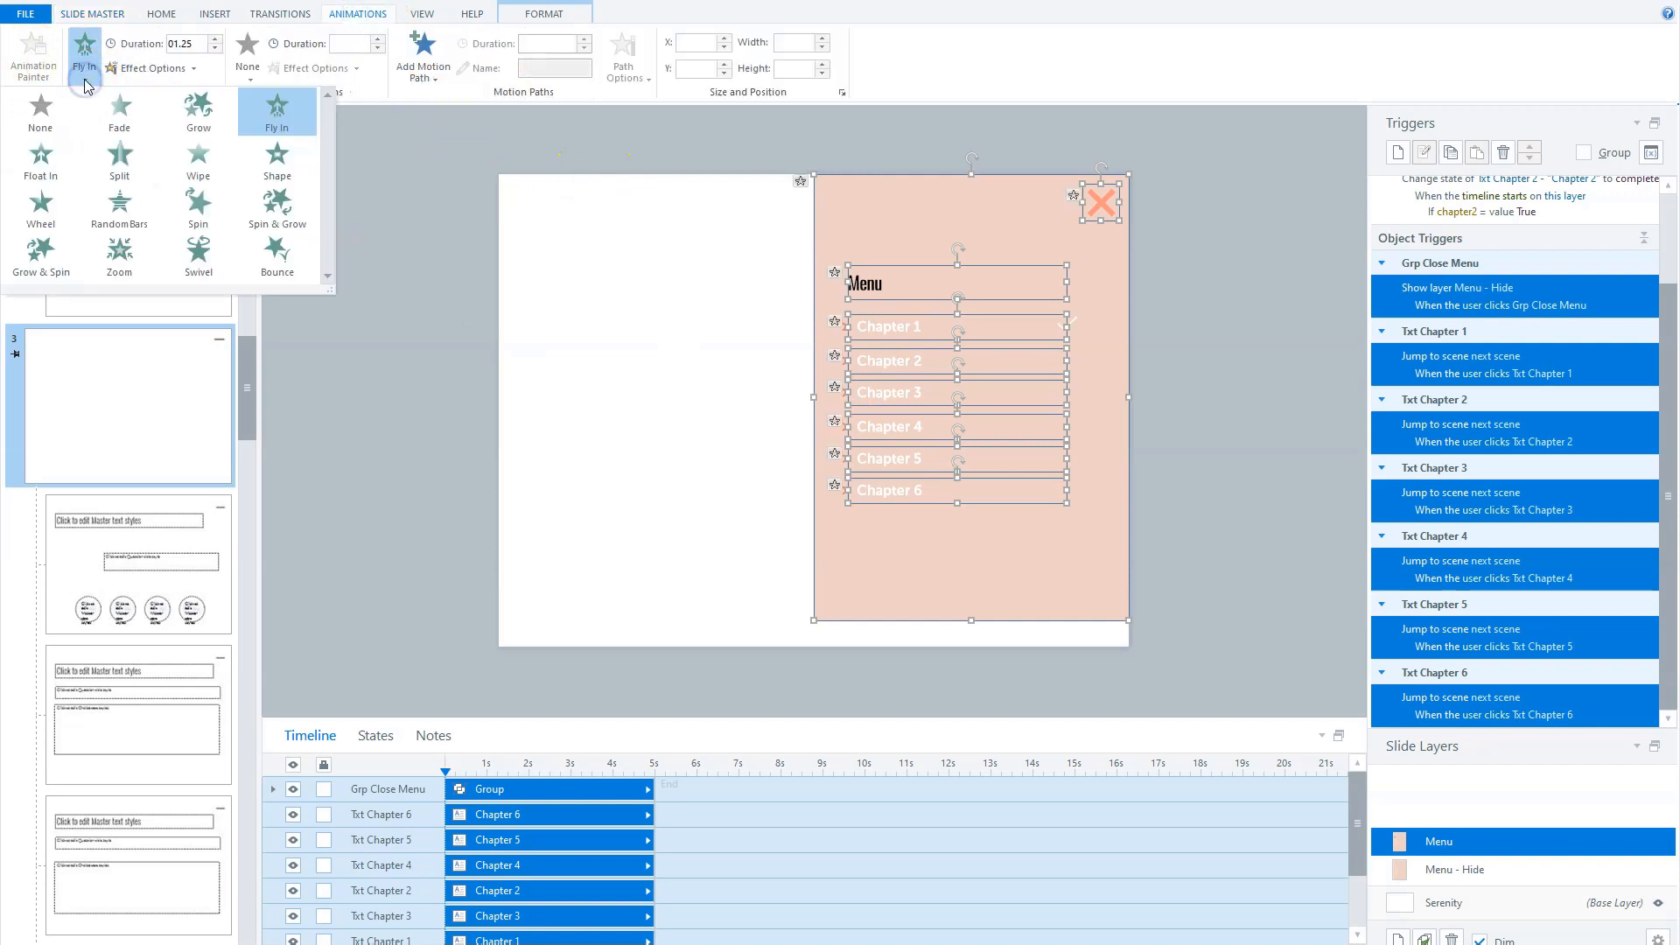
pyautogui.click(192, 68)
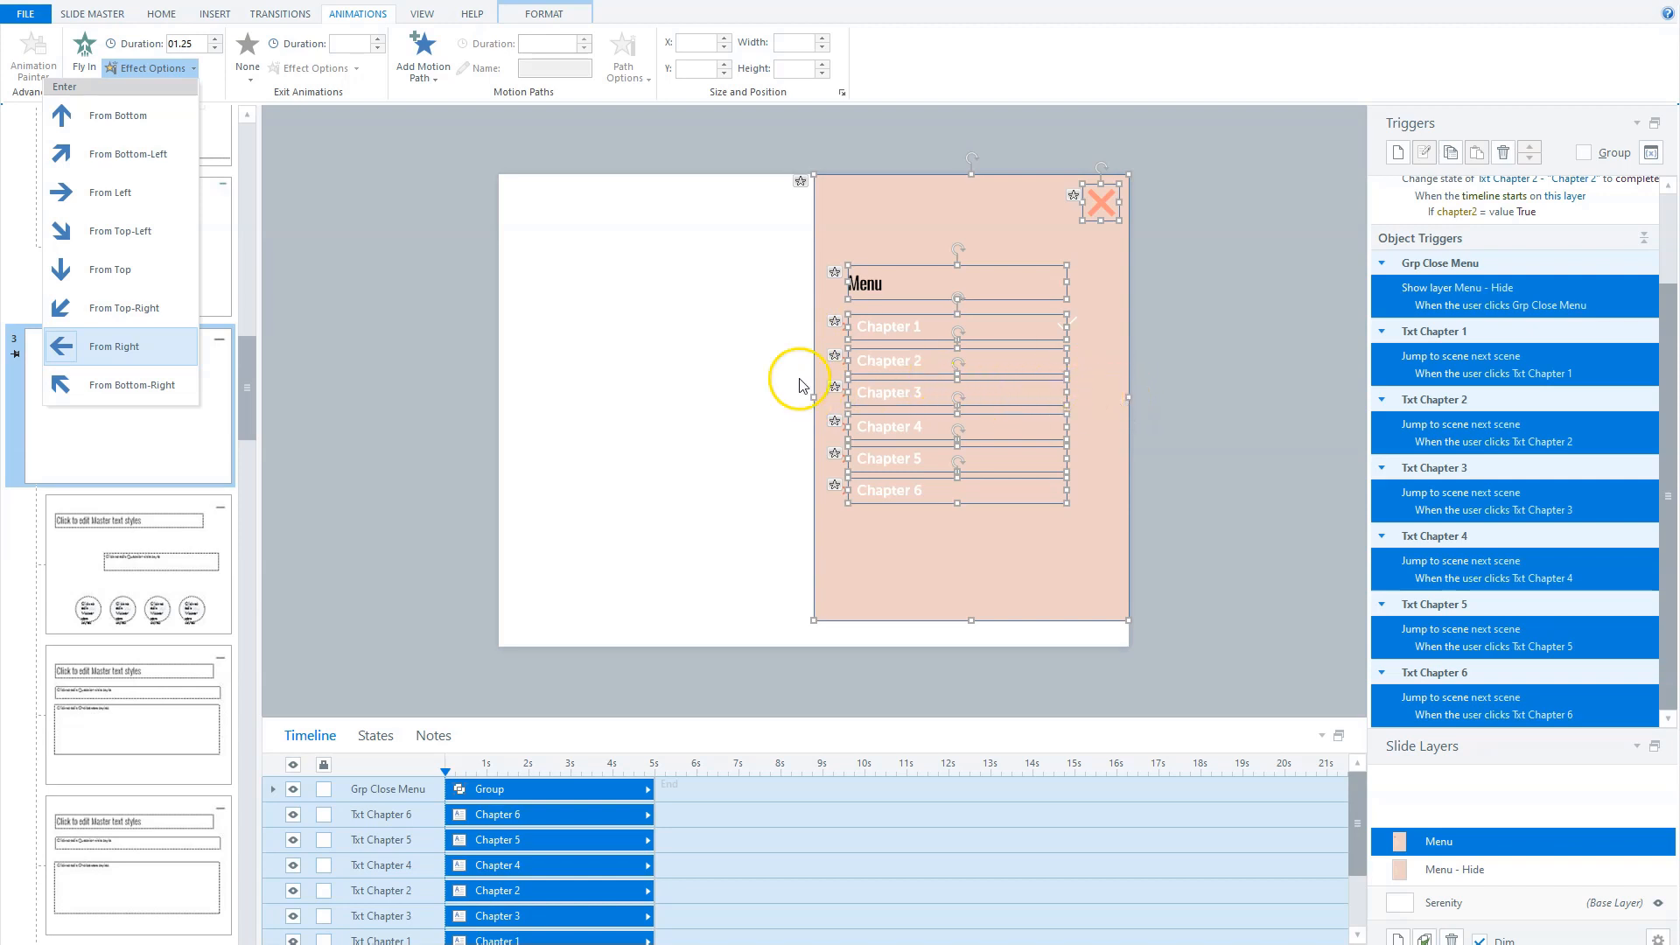
pyautogui.click(412, 375)
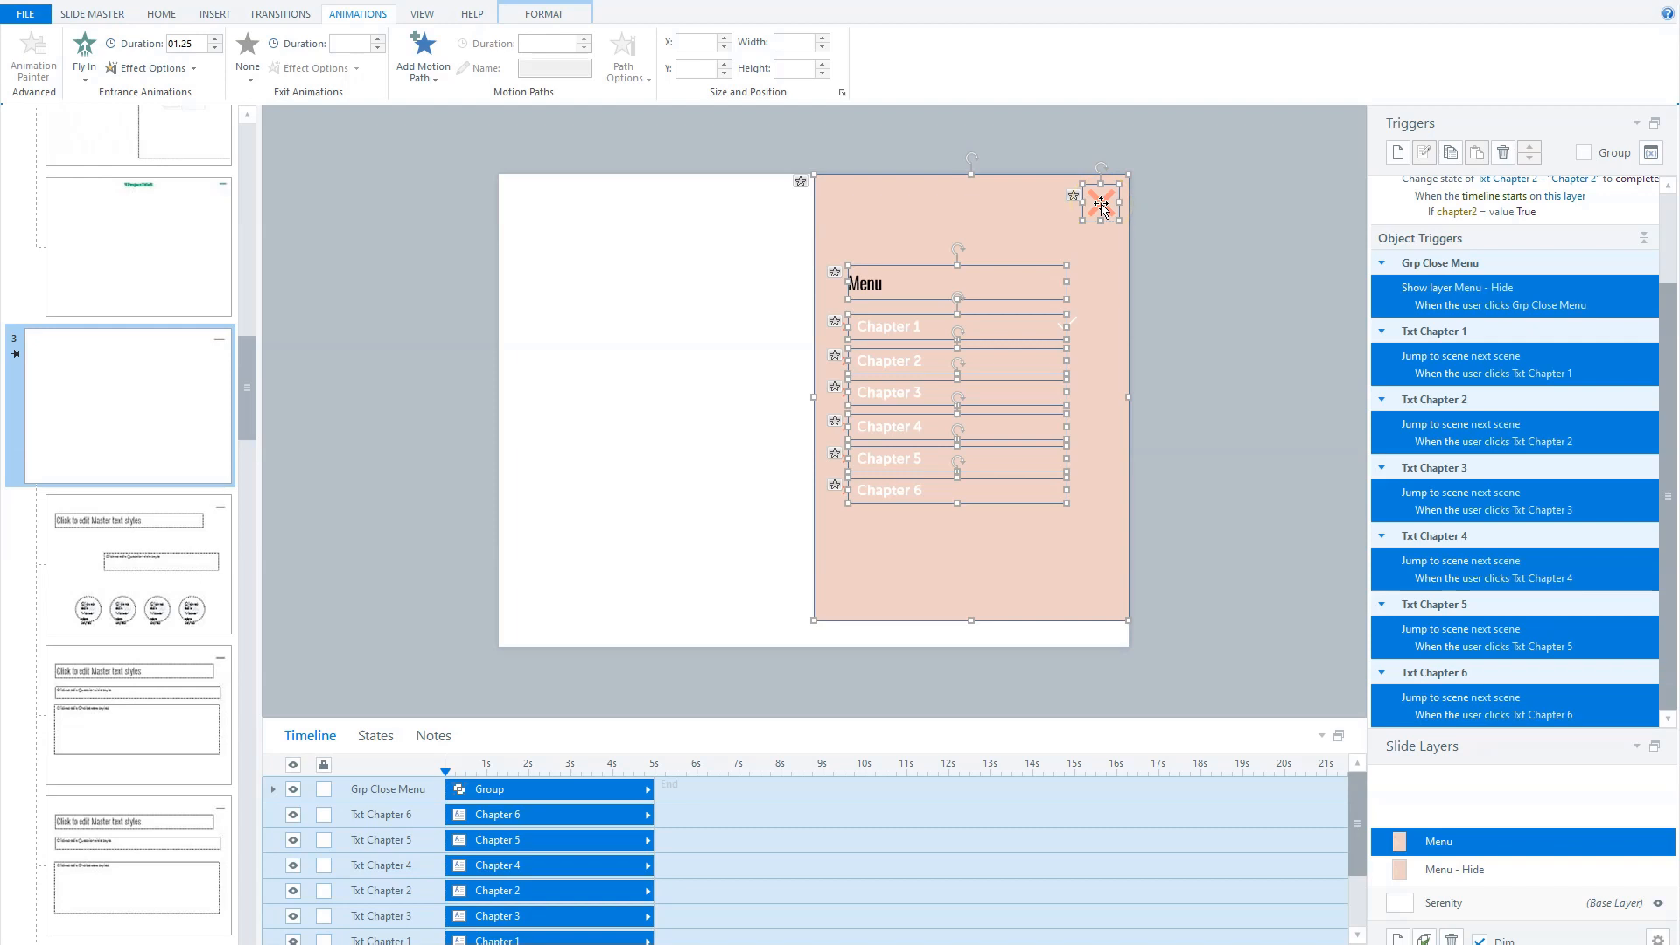
# - Select all objects on the Menu - Hide layer and examine their exit animation type, duration and direction options
pyautogui.click(1223, 292)
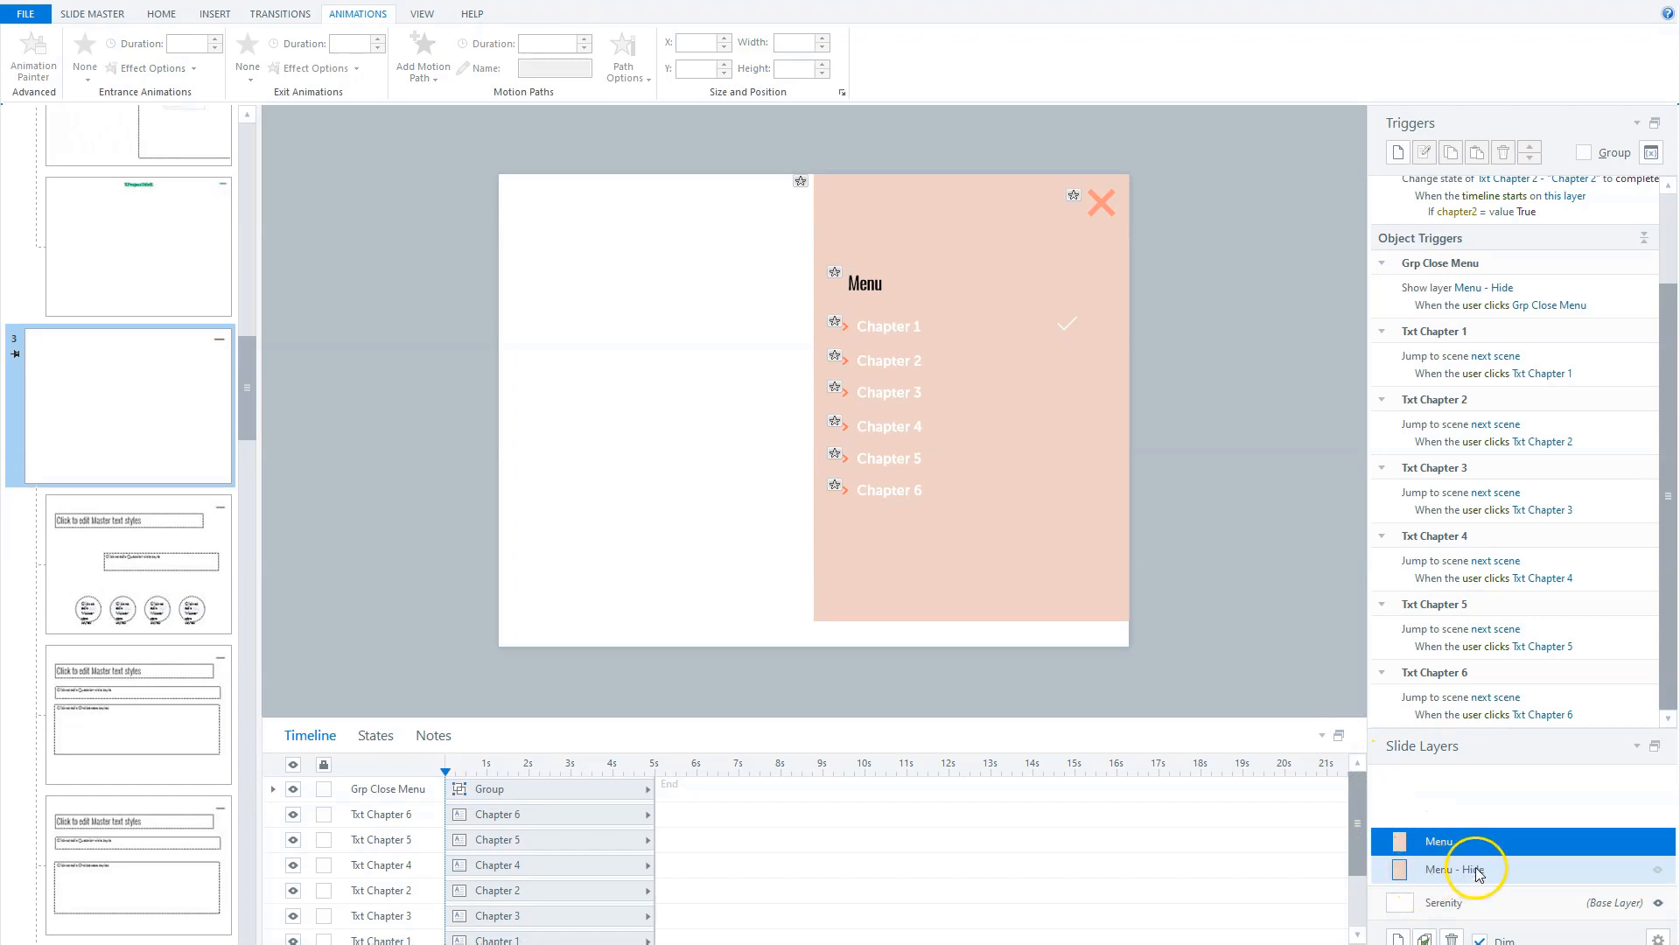
pyautogui.click(1432, 871)
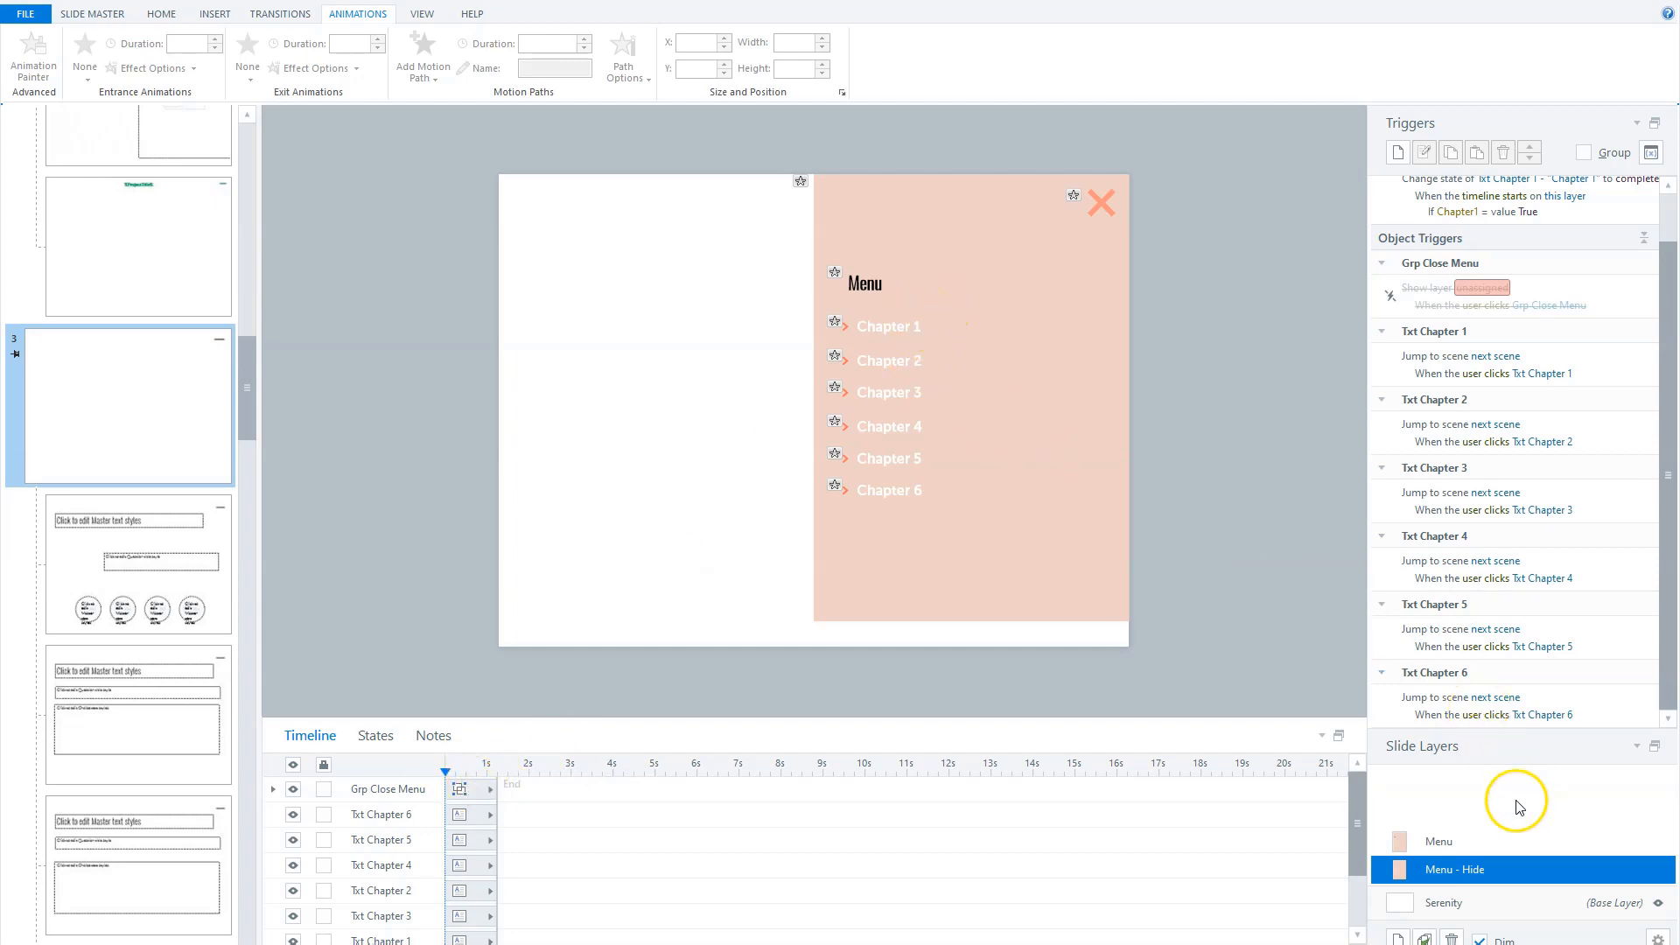
pyautogui.click(477, 793)
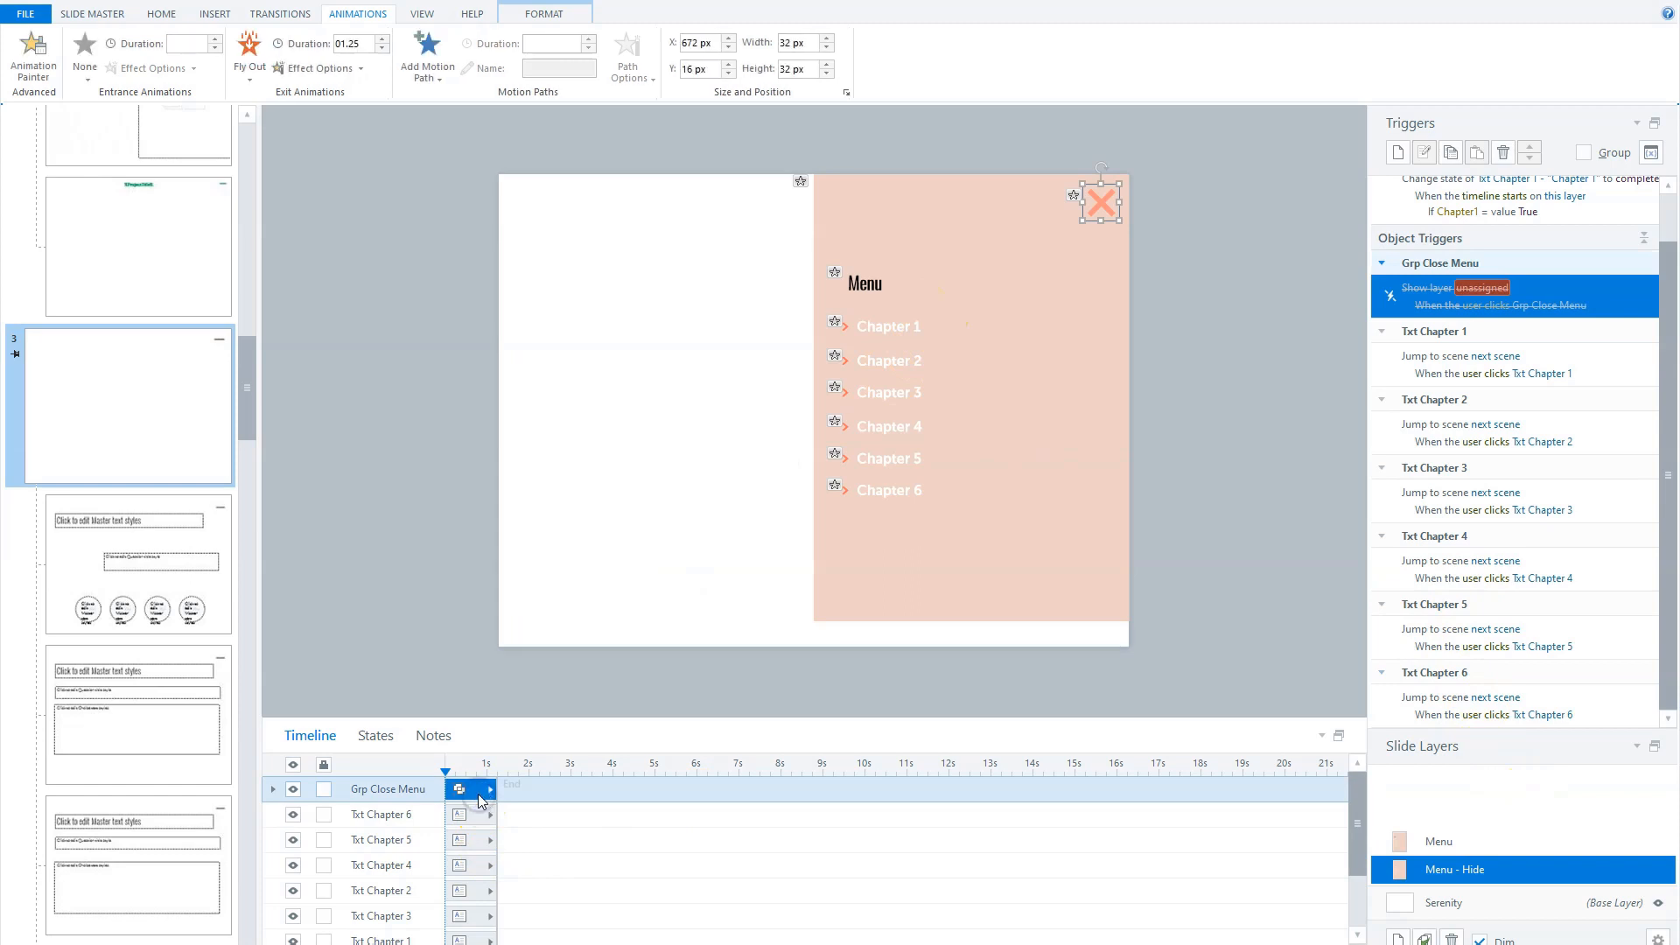
pyautogui.hotkey('ctrl', 'a')
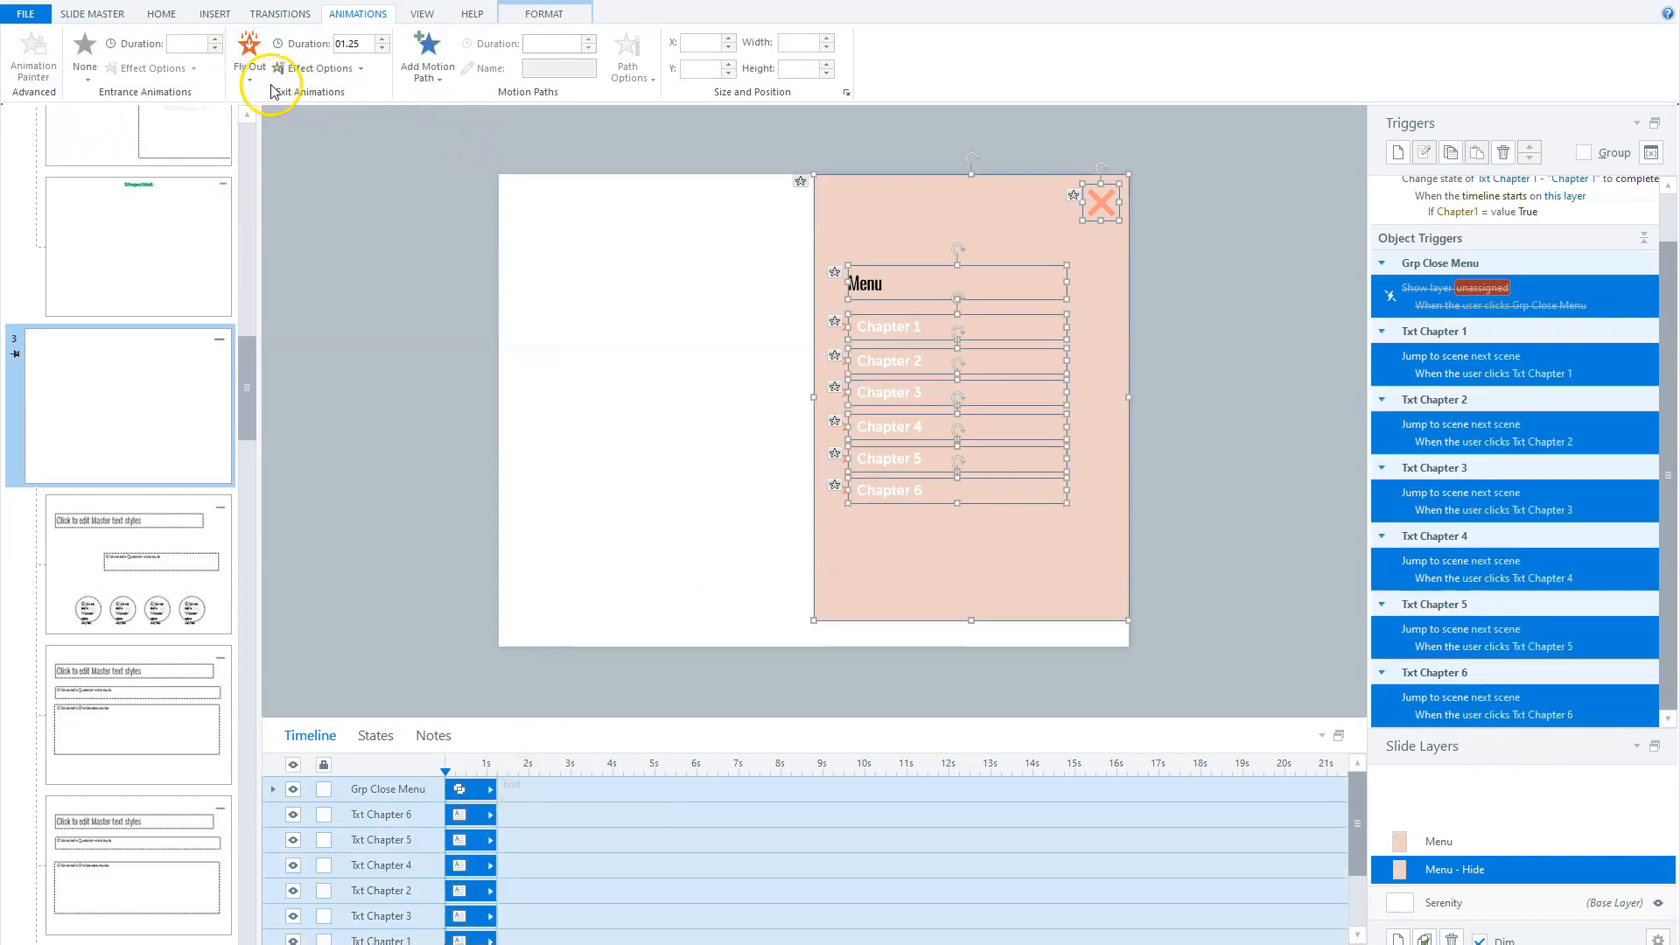
pyautogui.click(255, 82)
pyautogui.click(320, 68)
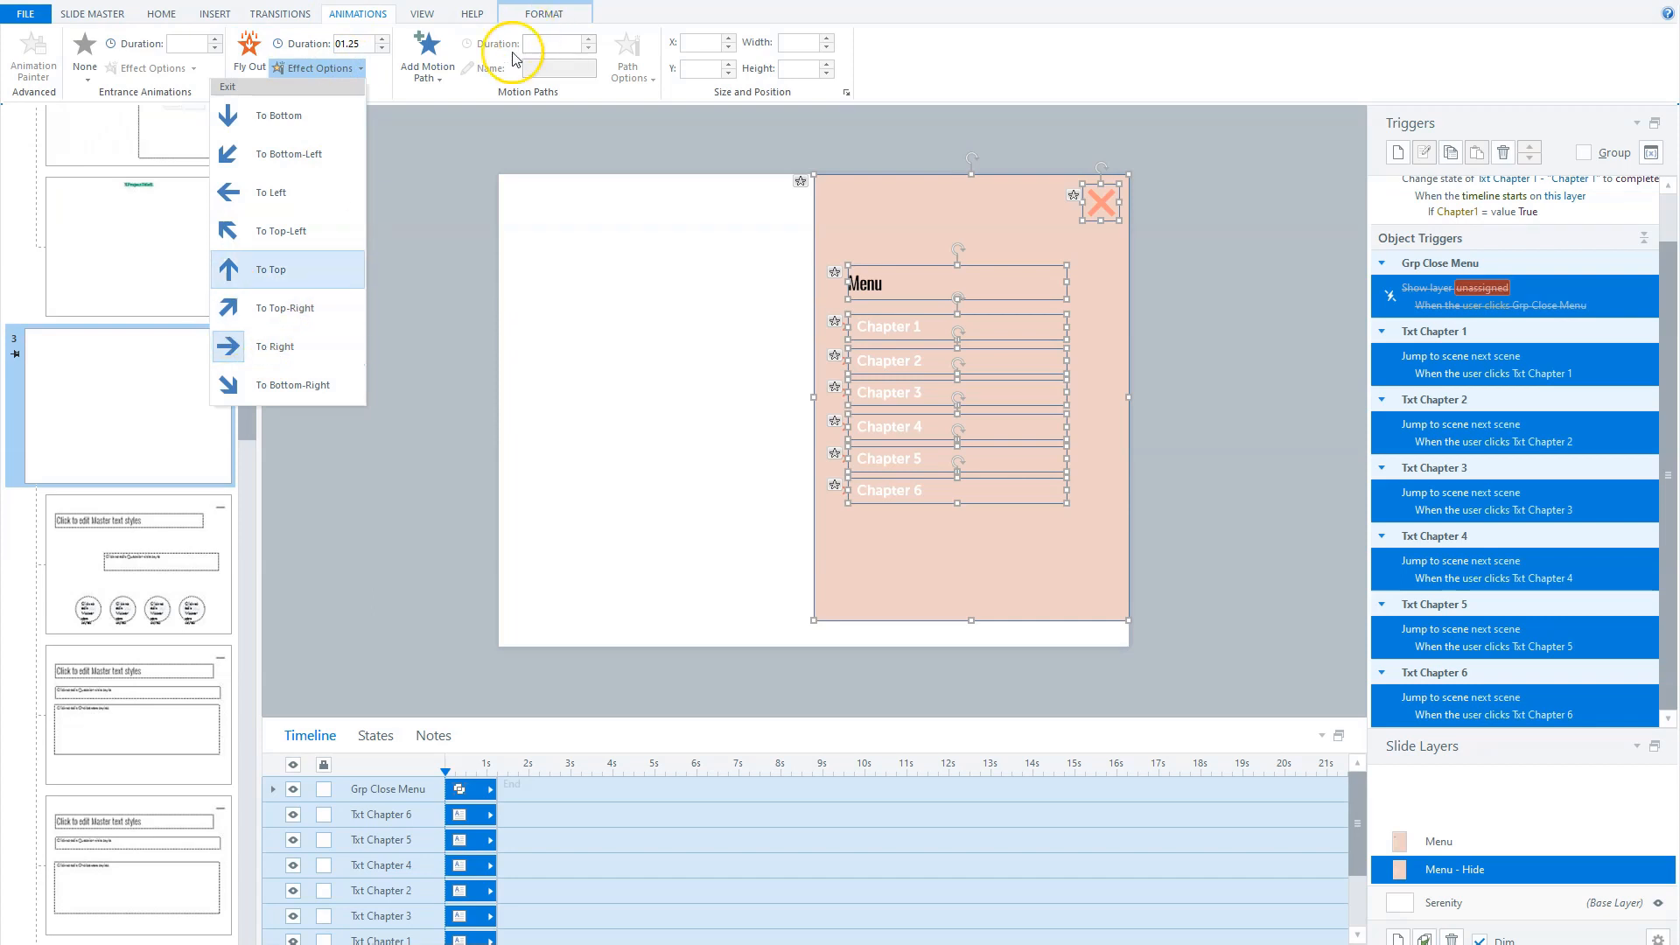
pyautogui.click(371, 75)
# - Review the close icon's trigger on the Menu layer and the visibility properties of the Menu - Hide layer
pyautogui.click(1442, 842)
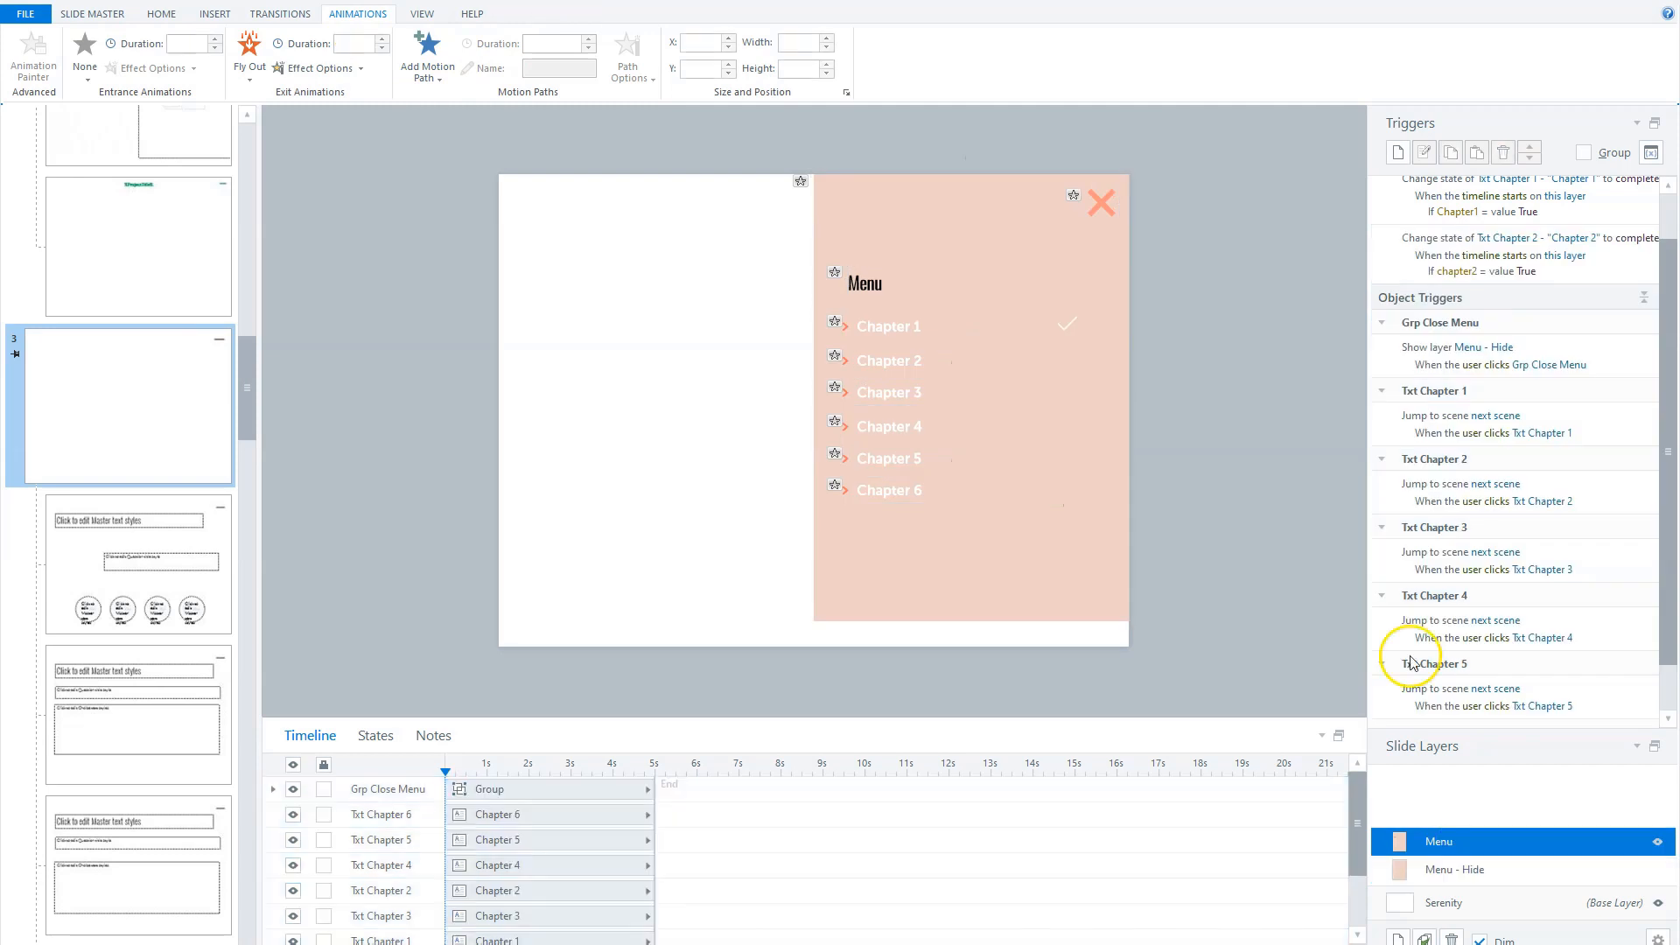
pyautogui.click(1100, 202)
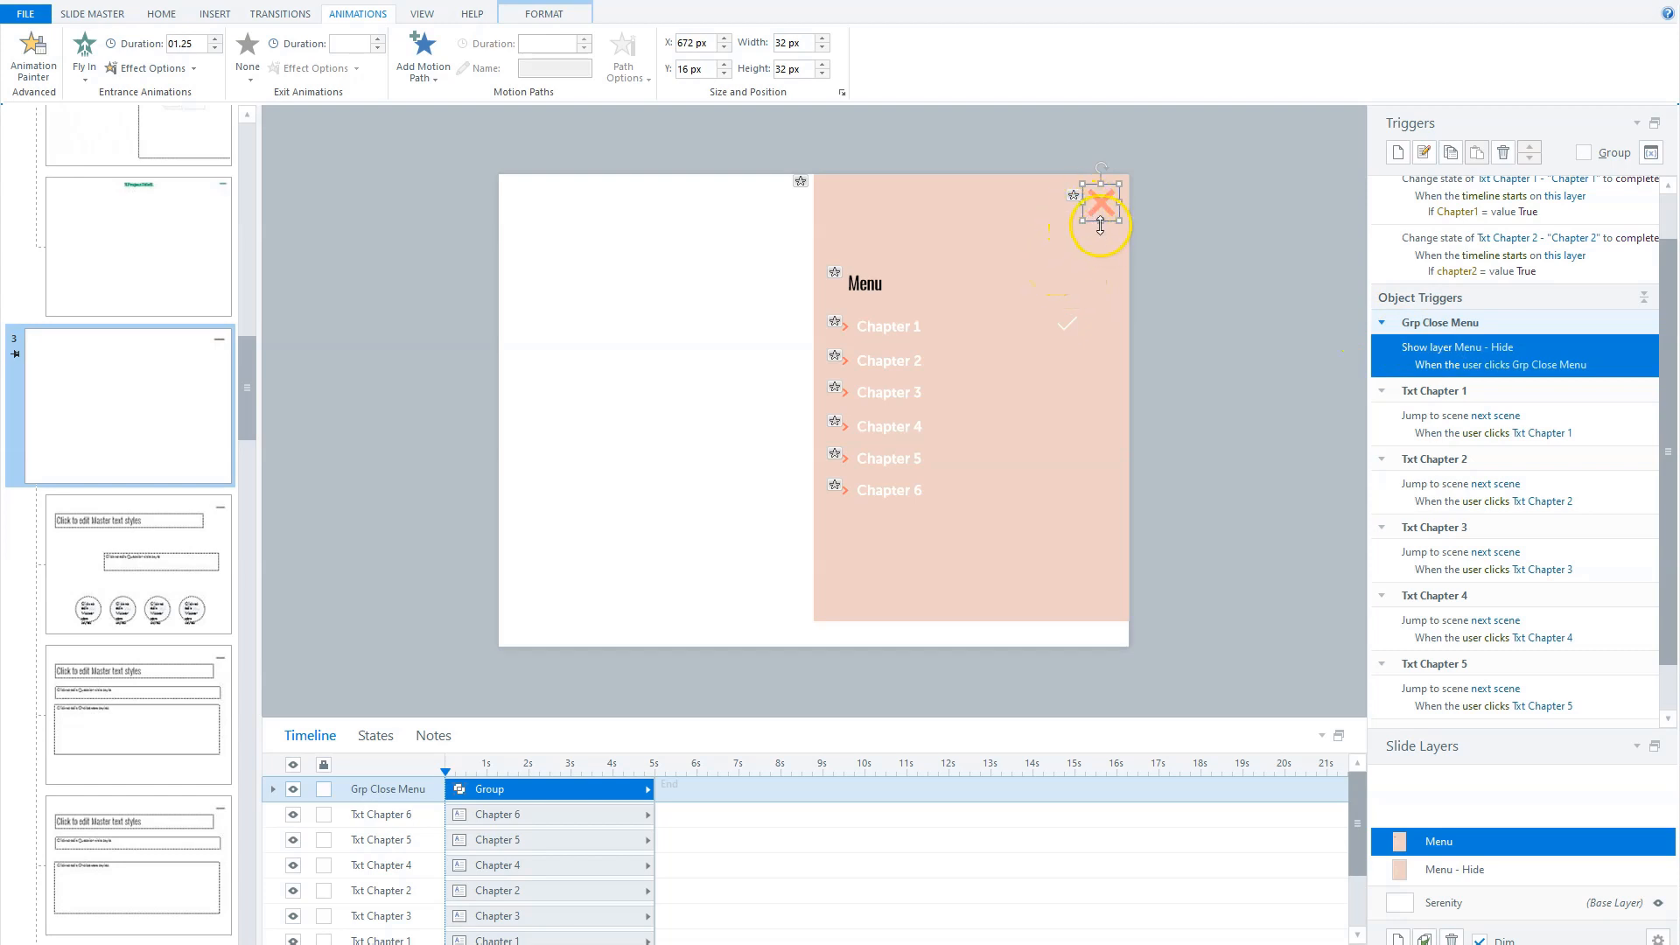
pyautogui.click(1445, 875)
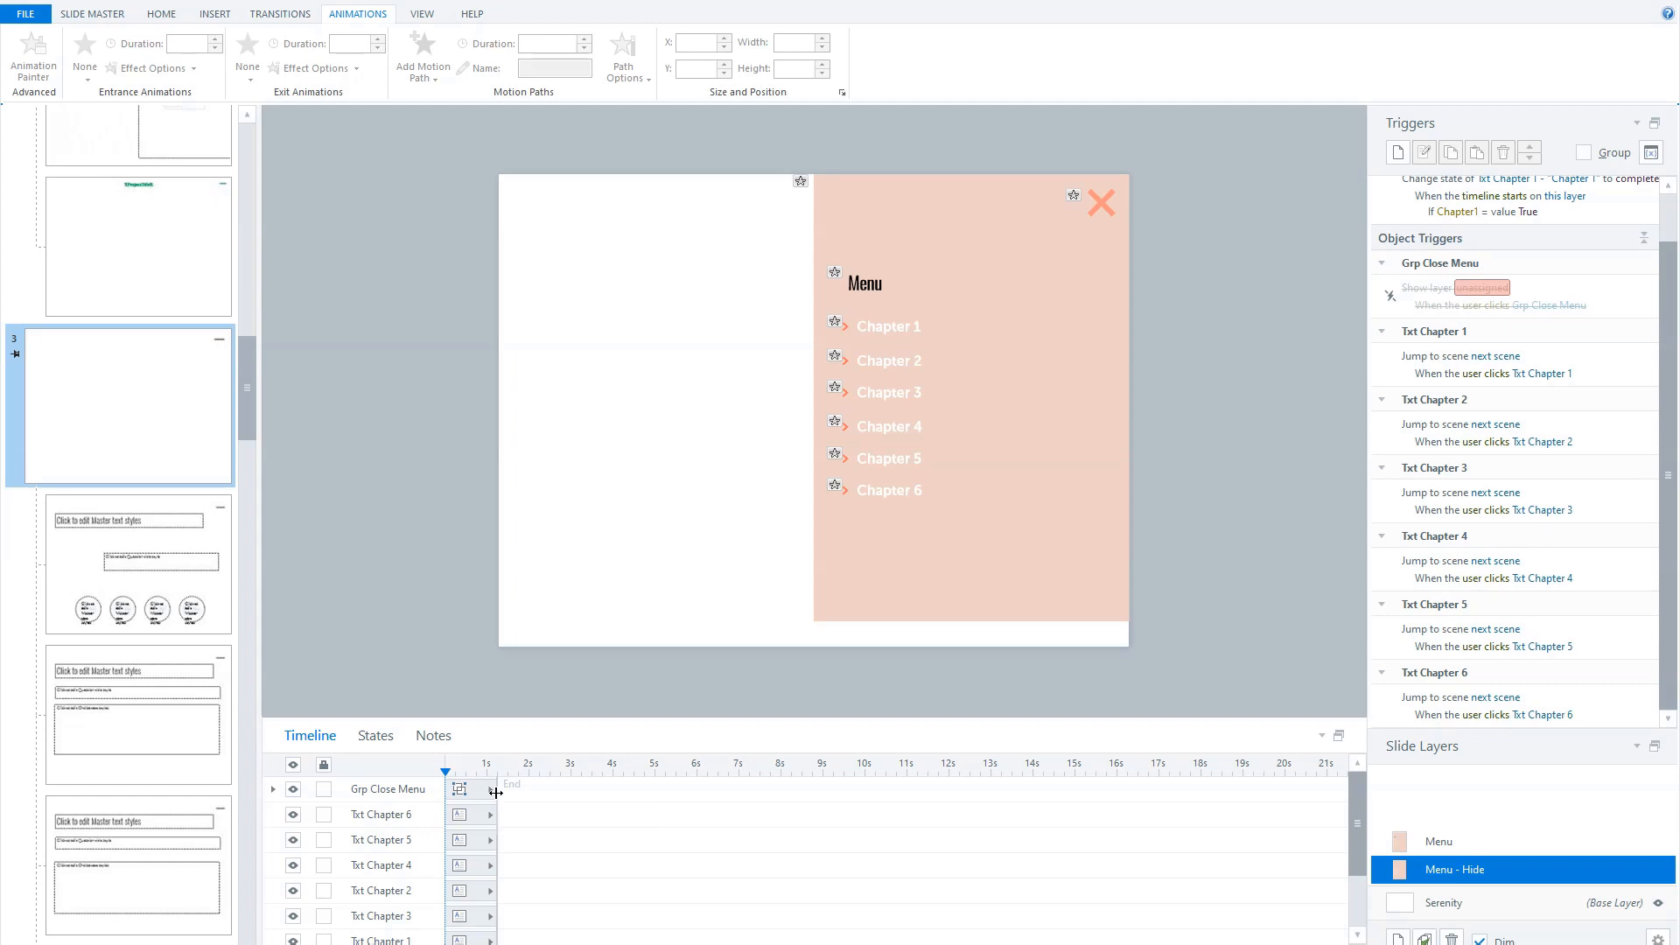
pyautogui.rightClick(1505, 869)
pyautogui.click(1459, 943)
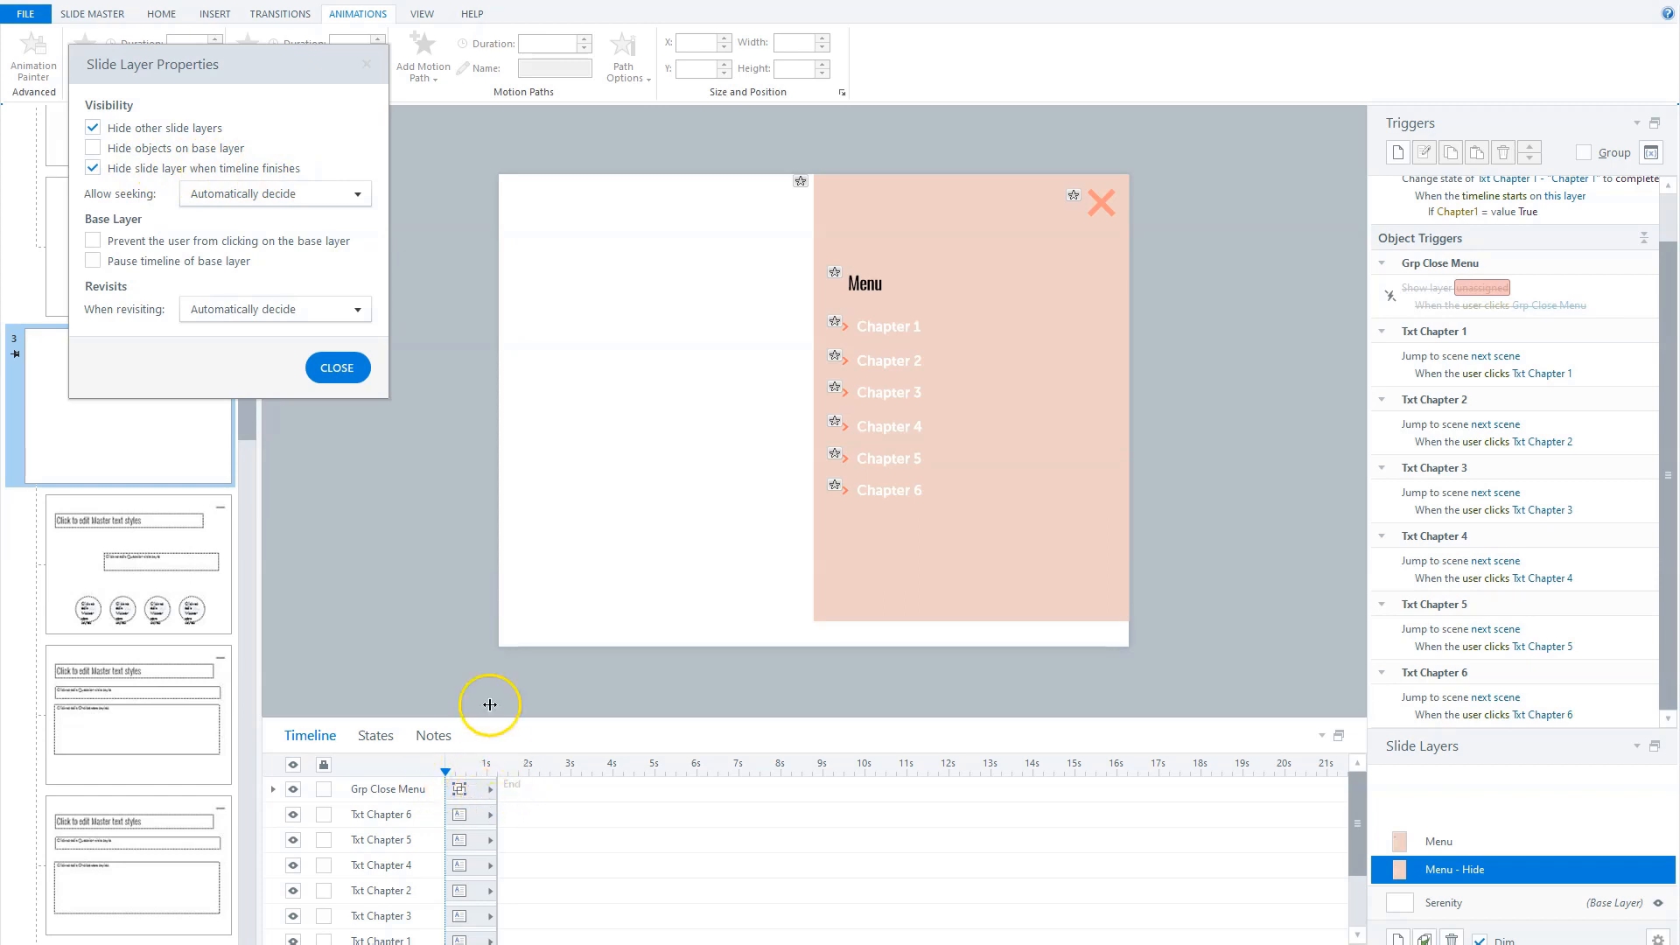
pyautogui.click(343, 368)
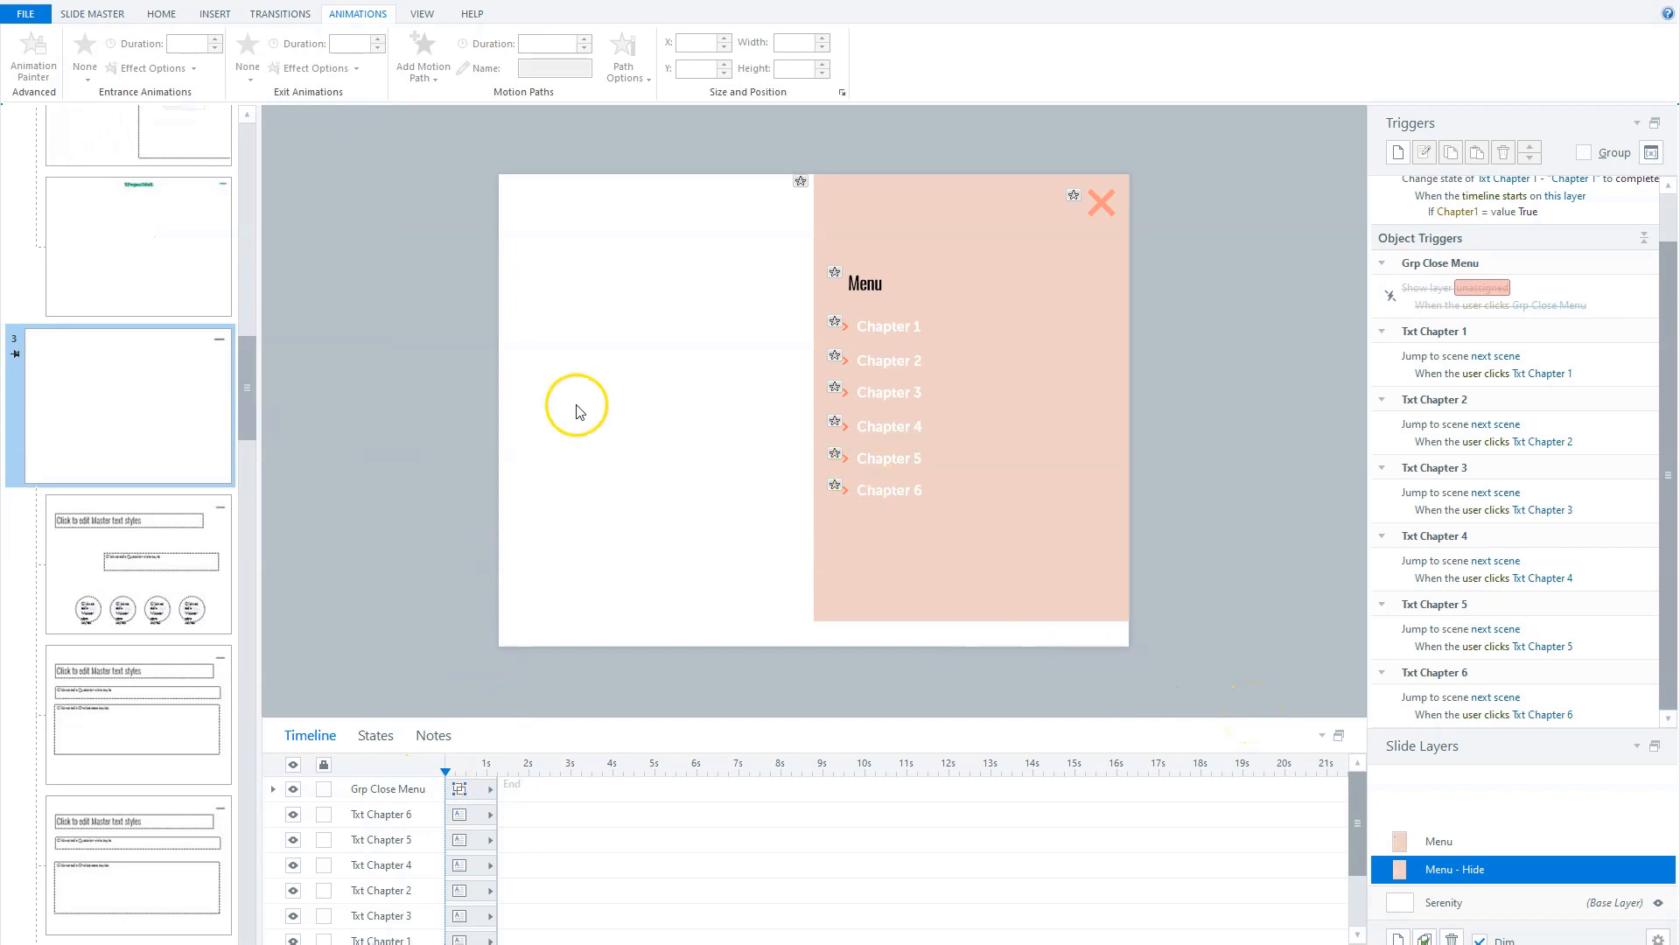
# - Close the master view and open the 1.10 Multiple Choice Question slide at the end of the Chapter 1 scene
pyautogui.click(92, 13)
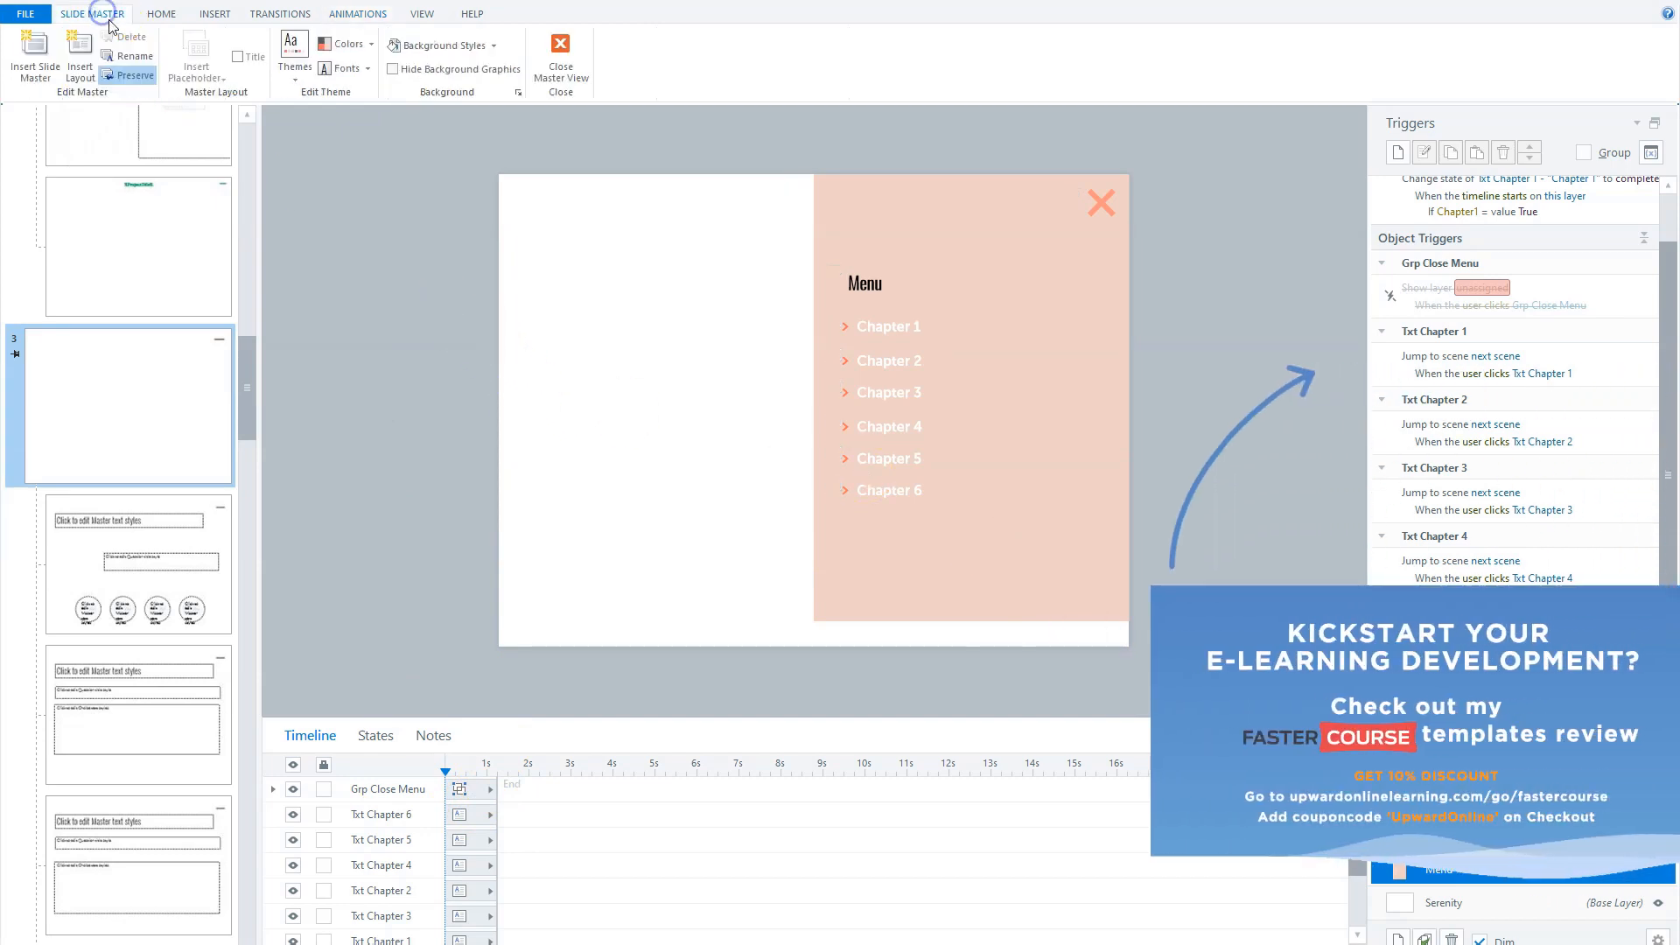
pyautogui.click(580, 72)
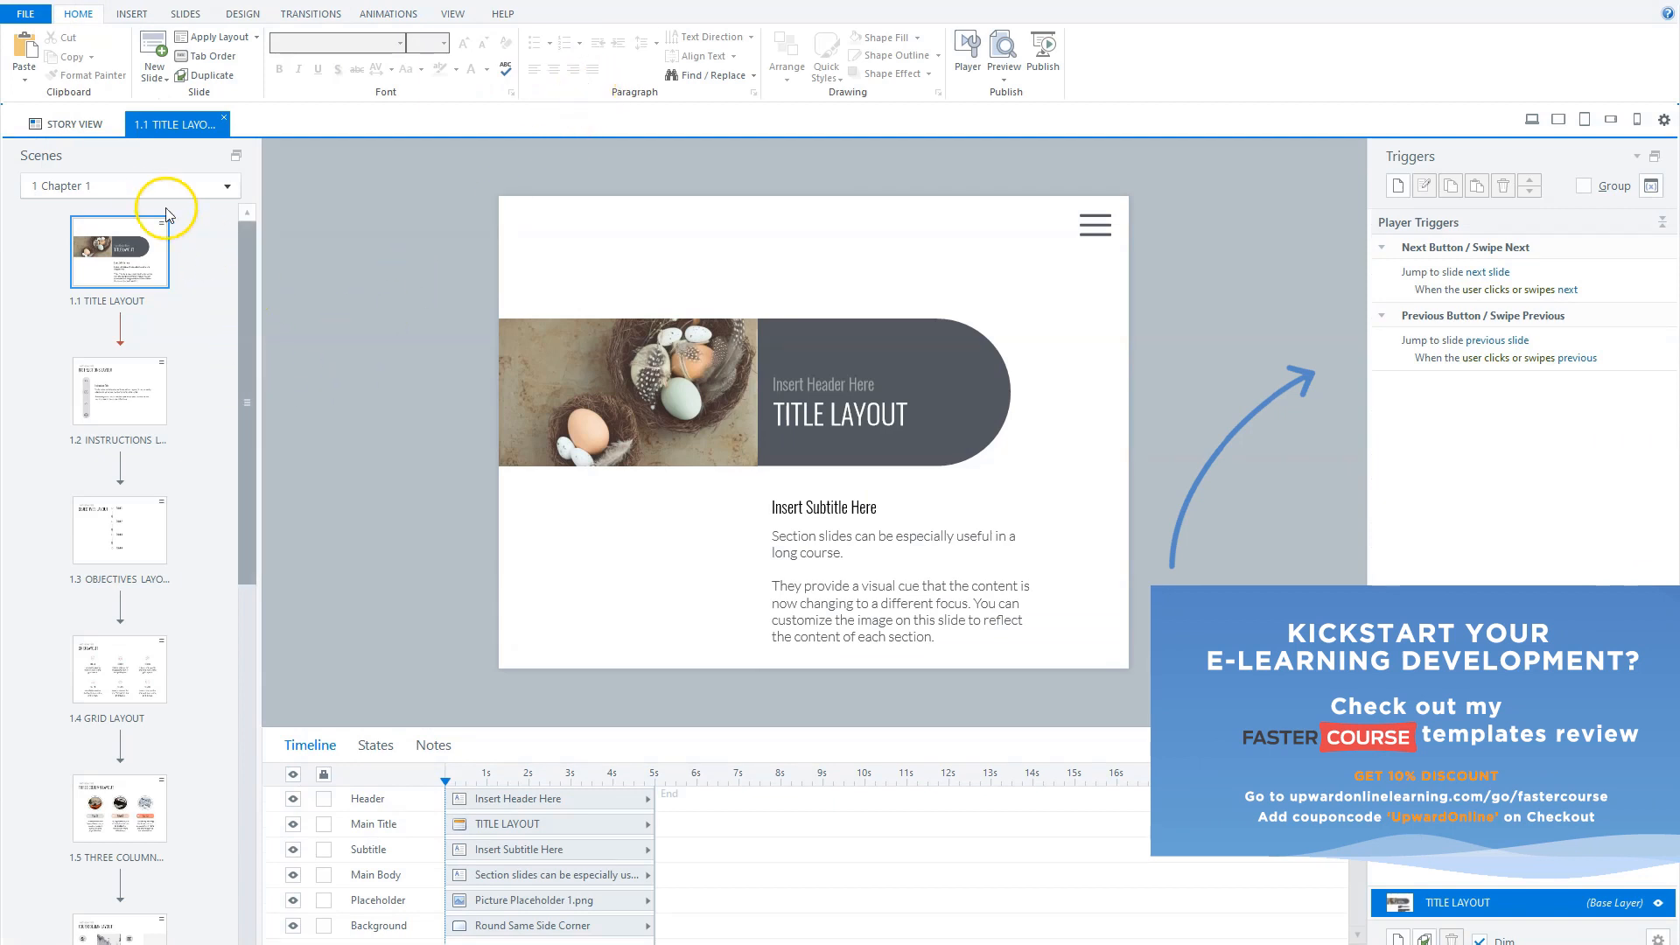
pyautogui.moveTo(248, 254); pyautogui.dragTo(255, 662)
pyautogui.click(140, 818)
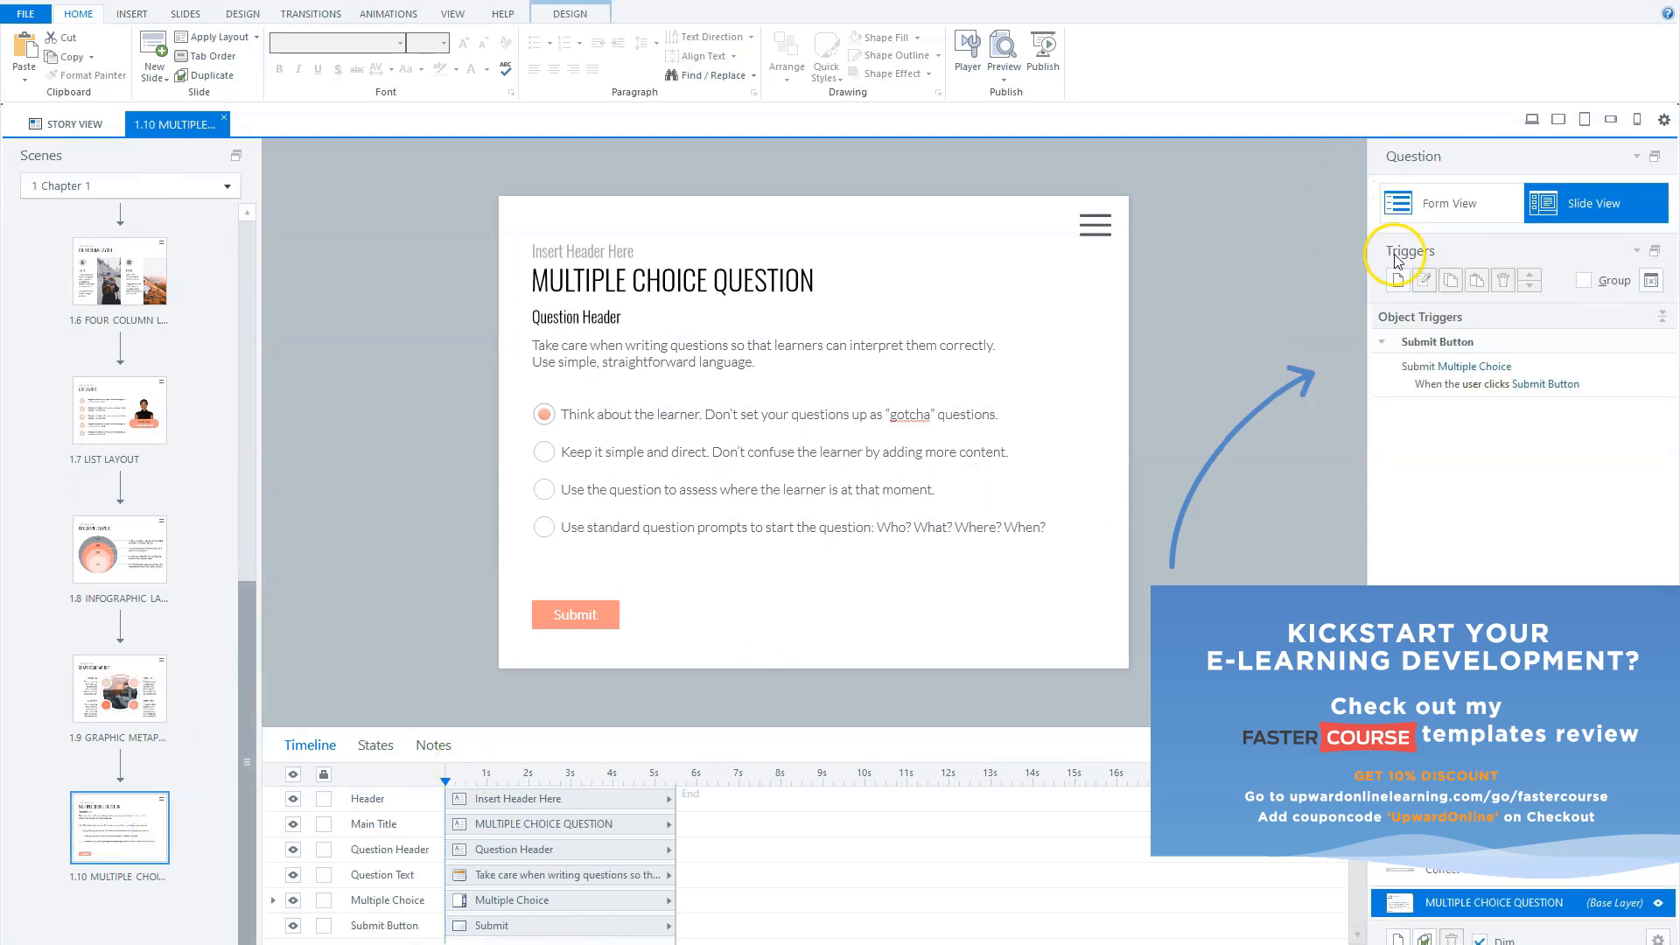
# - Create a trigger that sets the Chapter1 variable to True when the timeline starts on this slide
pyautogui.click(1399, 280)
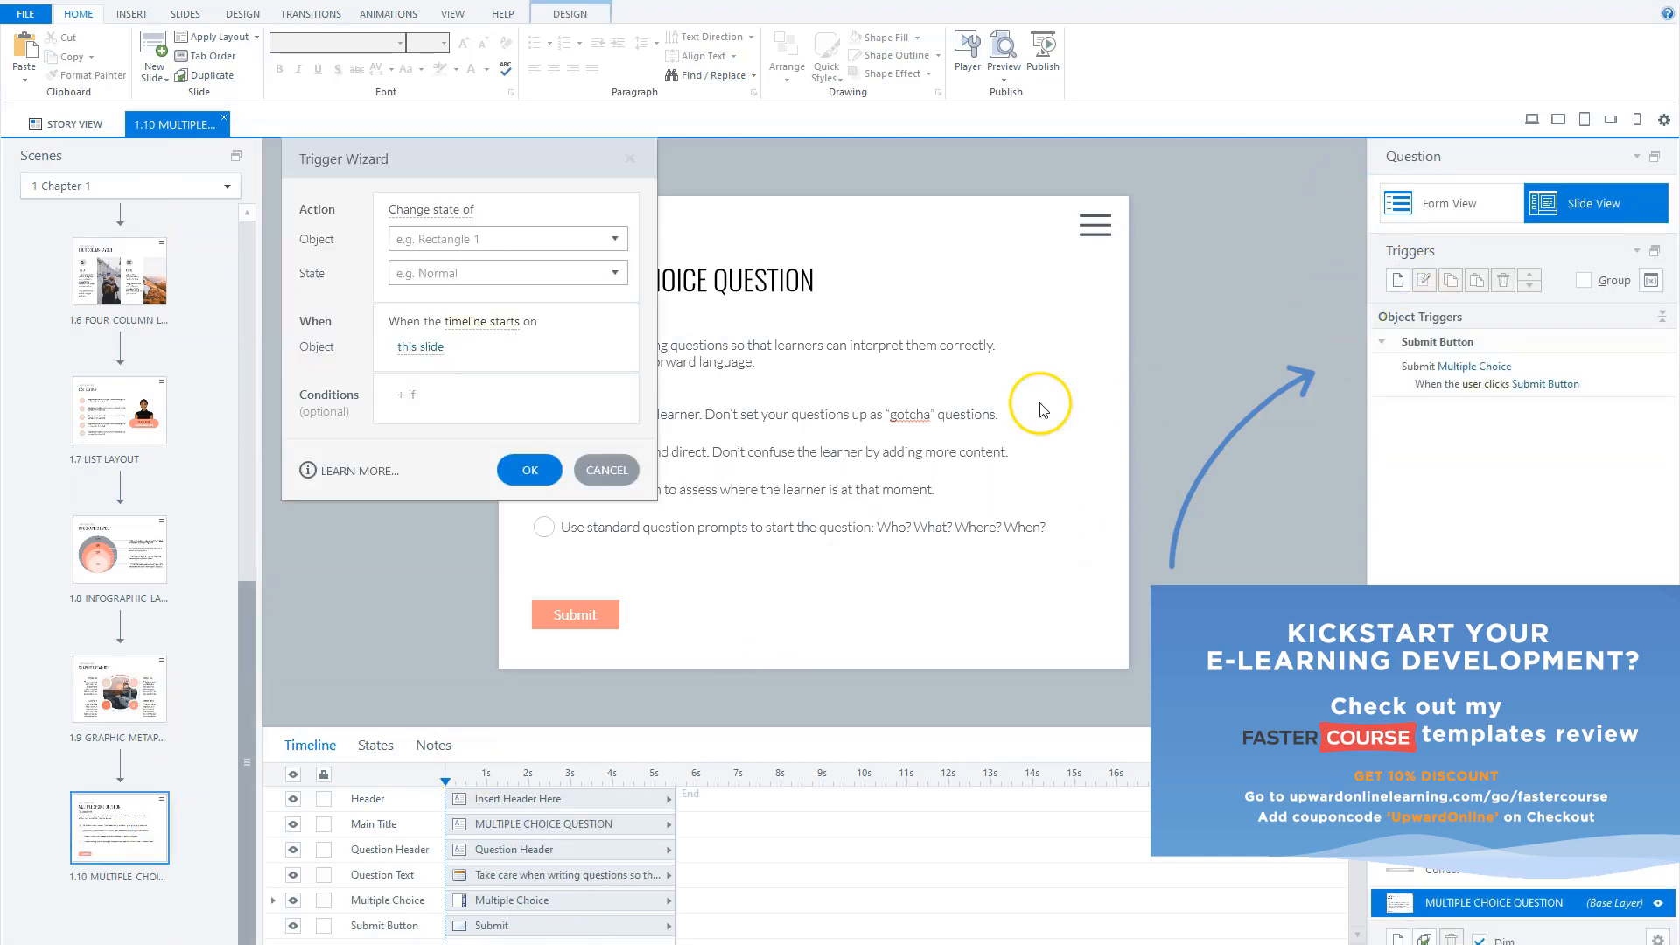
pyautogui.click(460, 212)
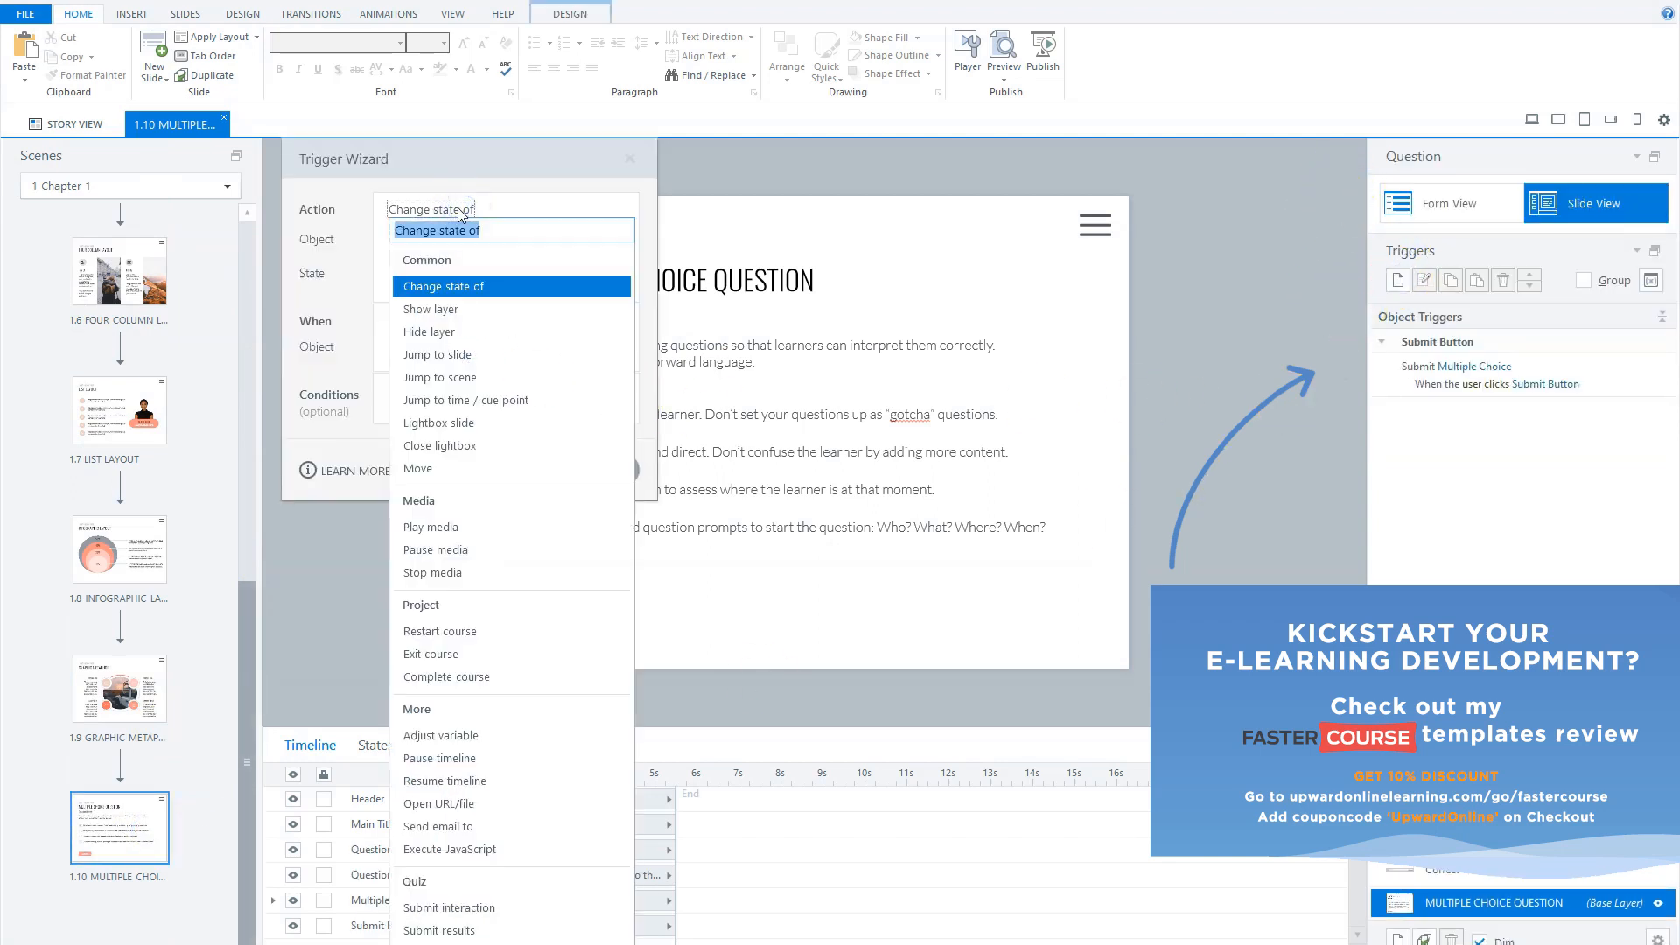
pyautogui.click(495, 735)
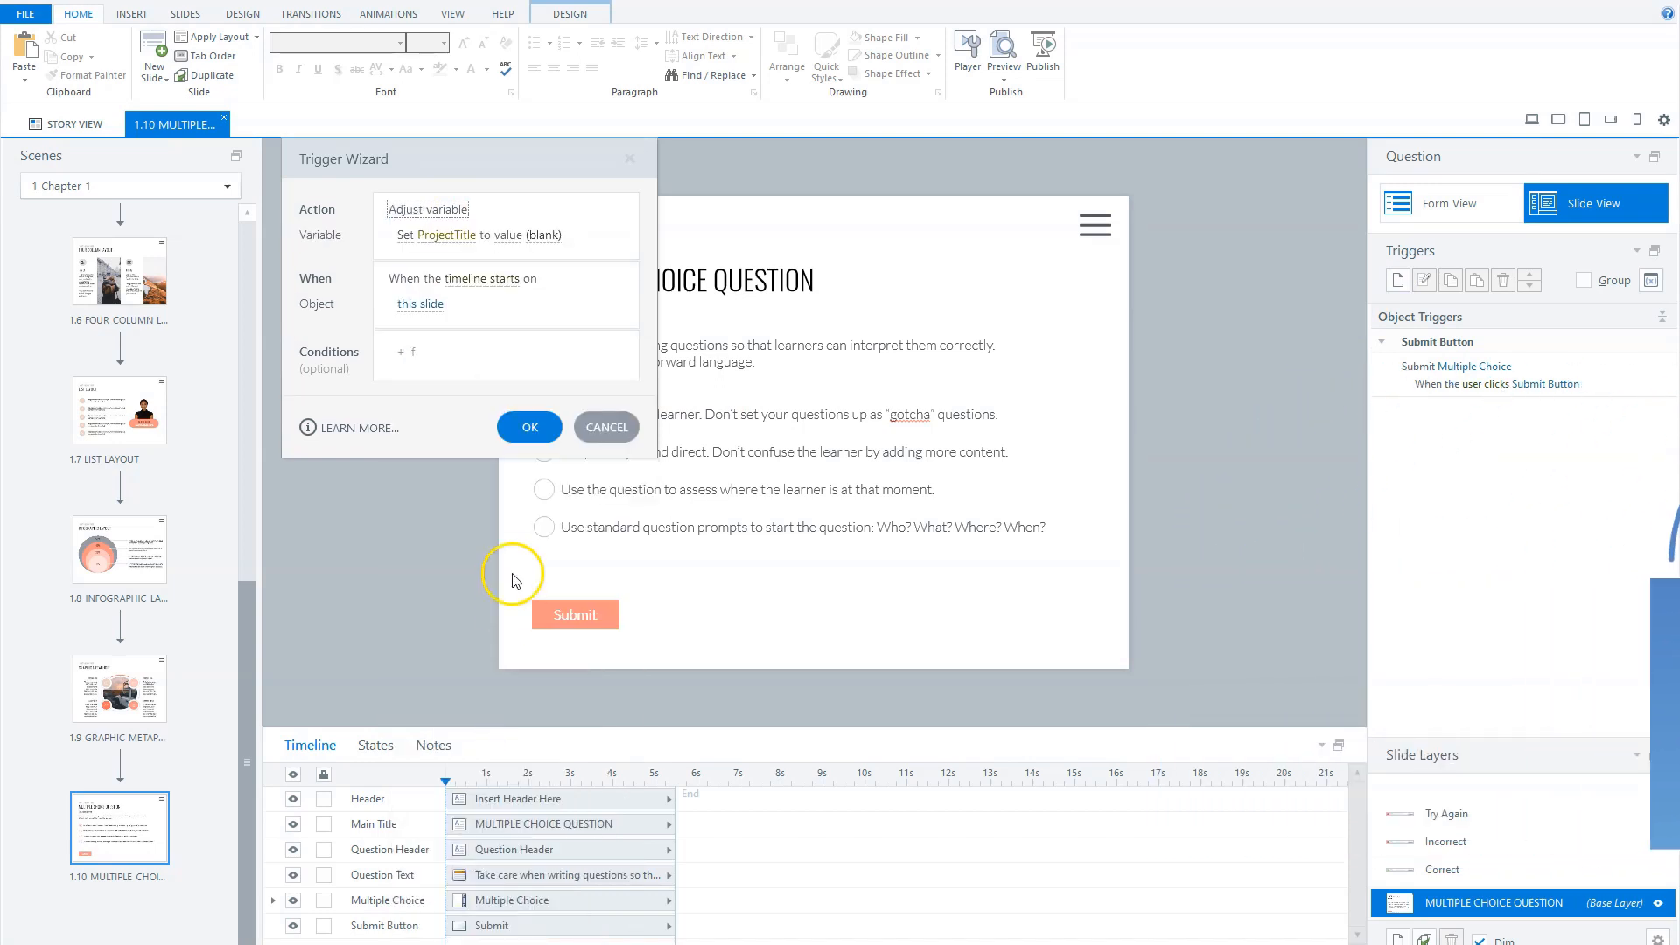
pyautogui.click(447, 235)
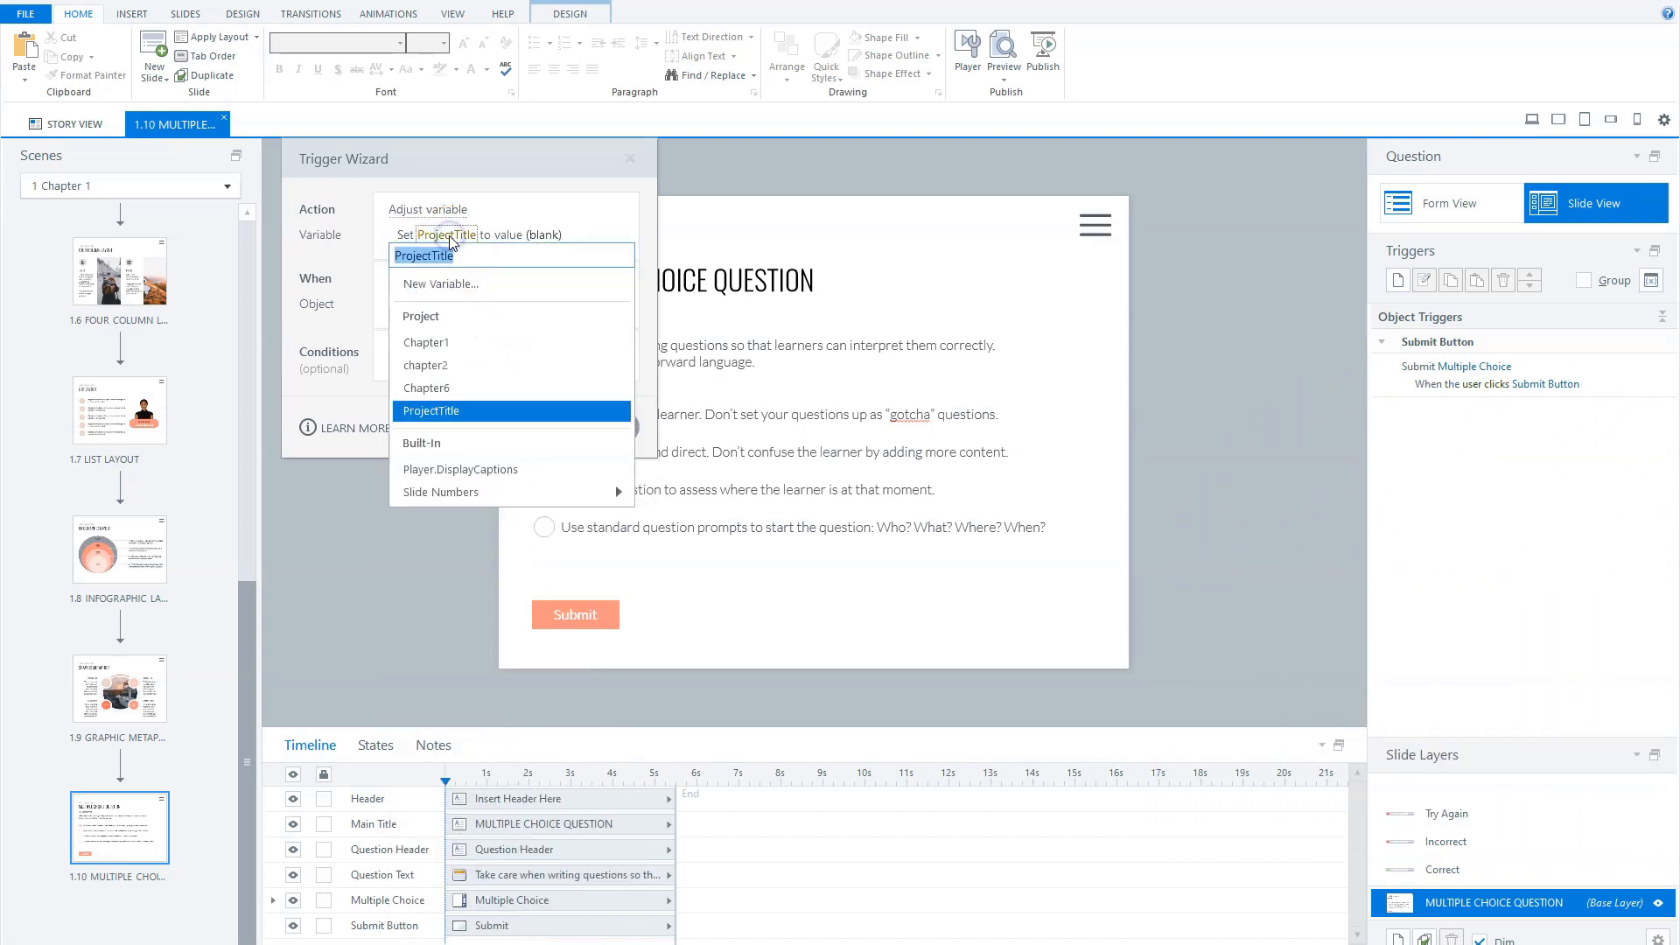
pyautogui.click(451, 347)
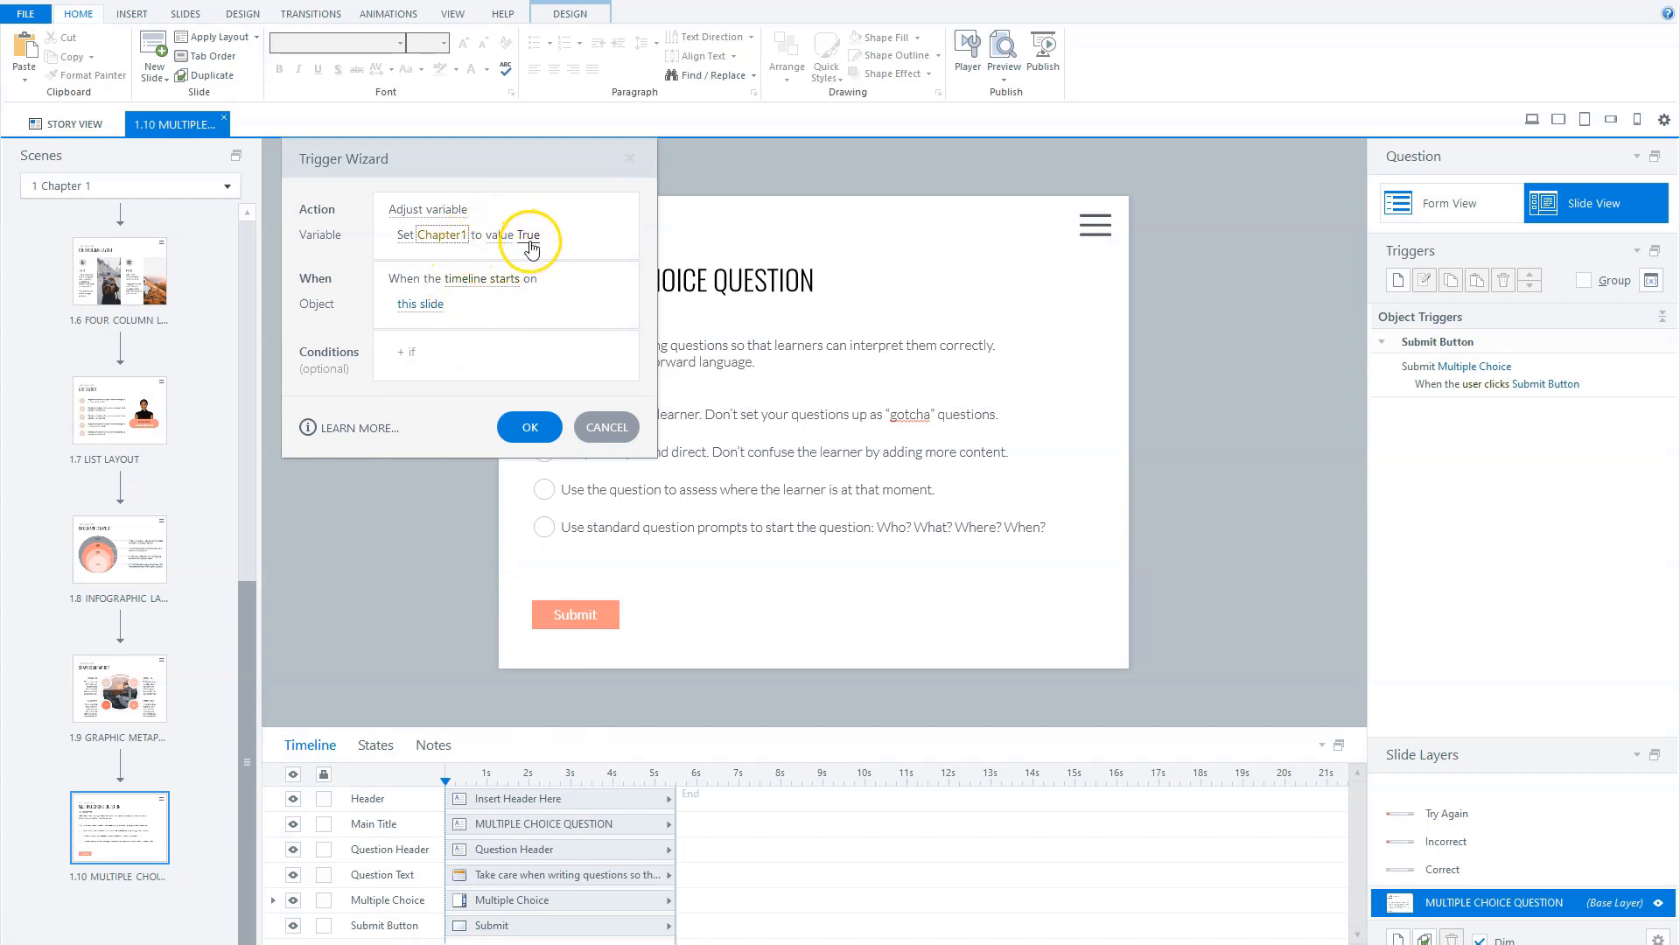
pyautogui.click(530, 427)
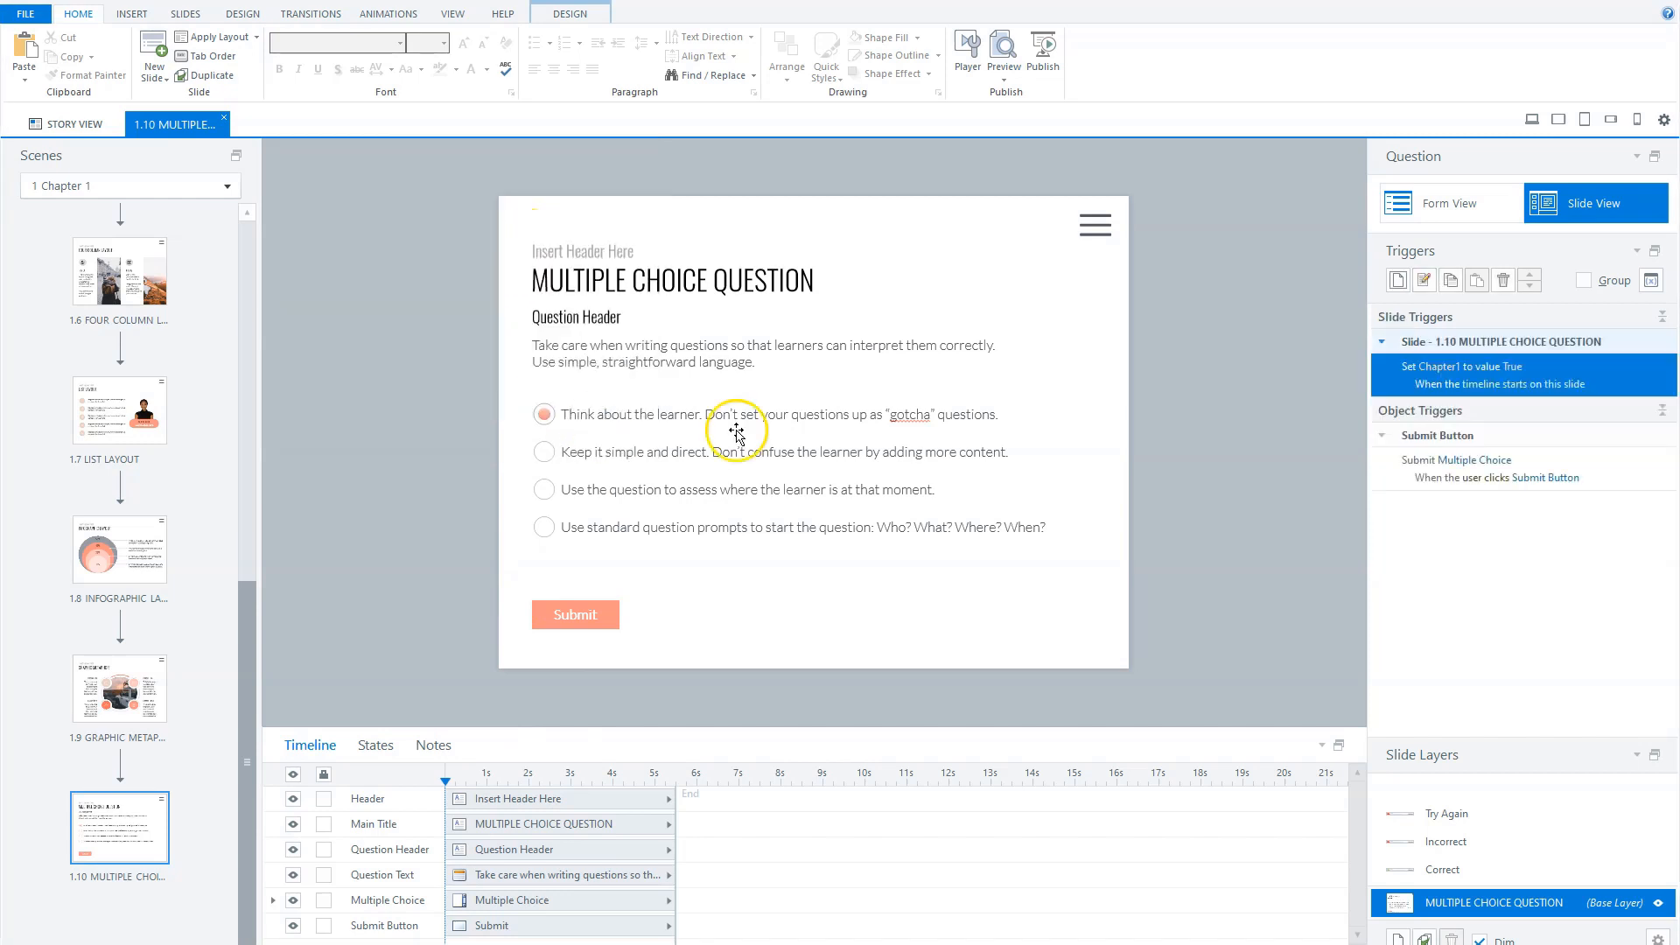
# - Preview this slide and test opening the hamburger menu and closing it with the X icon
pyautogui.click(1003, 79)
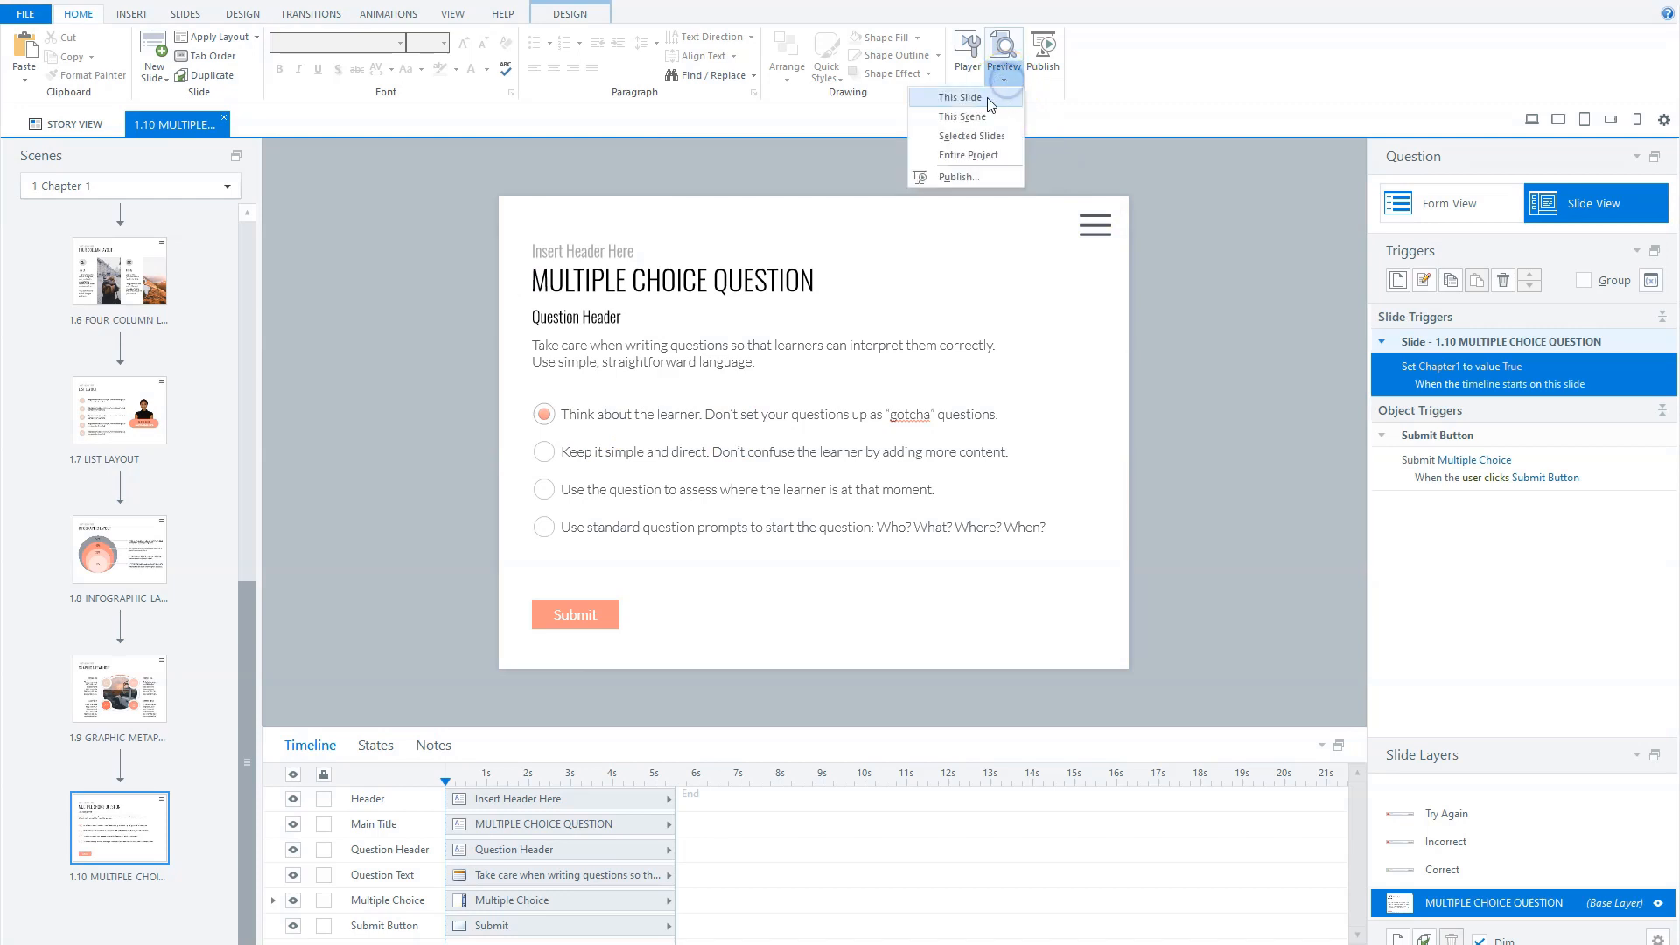
pyautogui.click(960, 97)
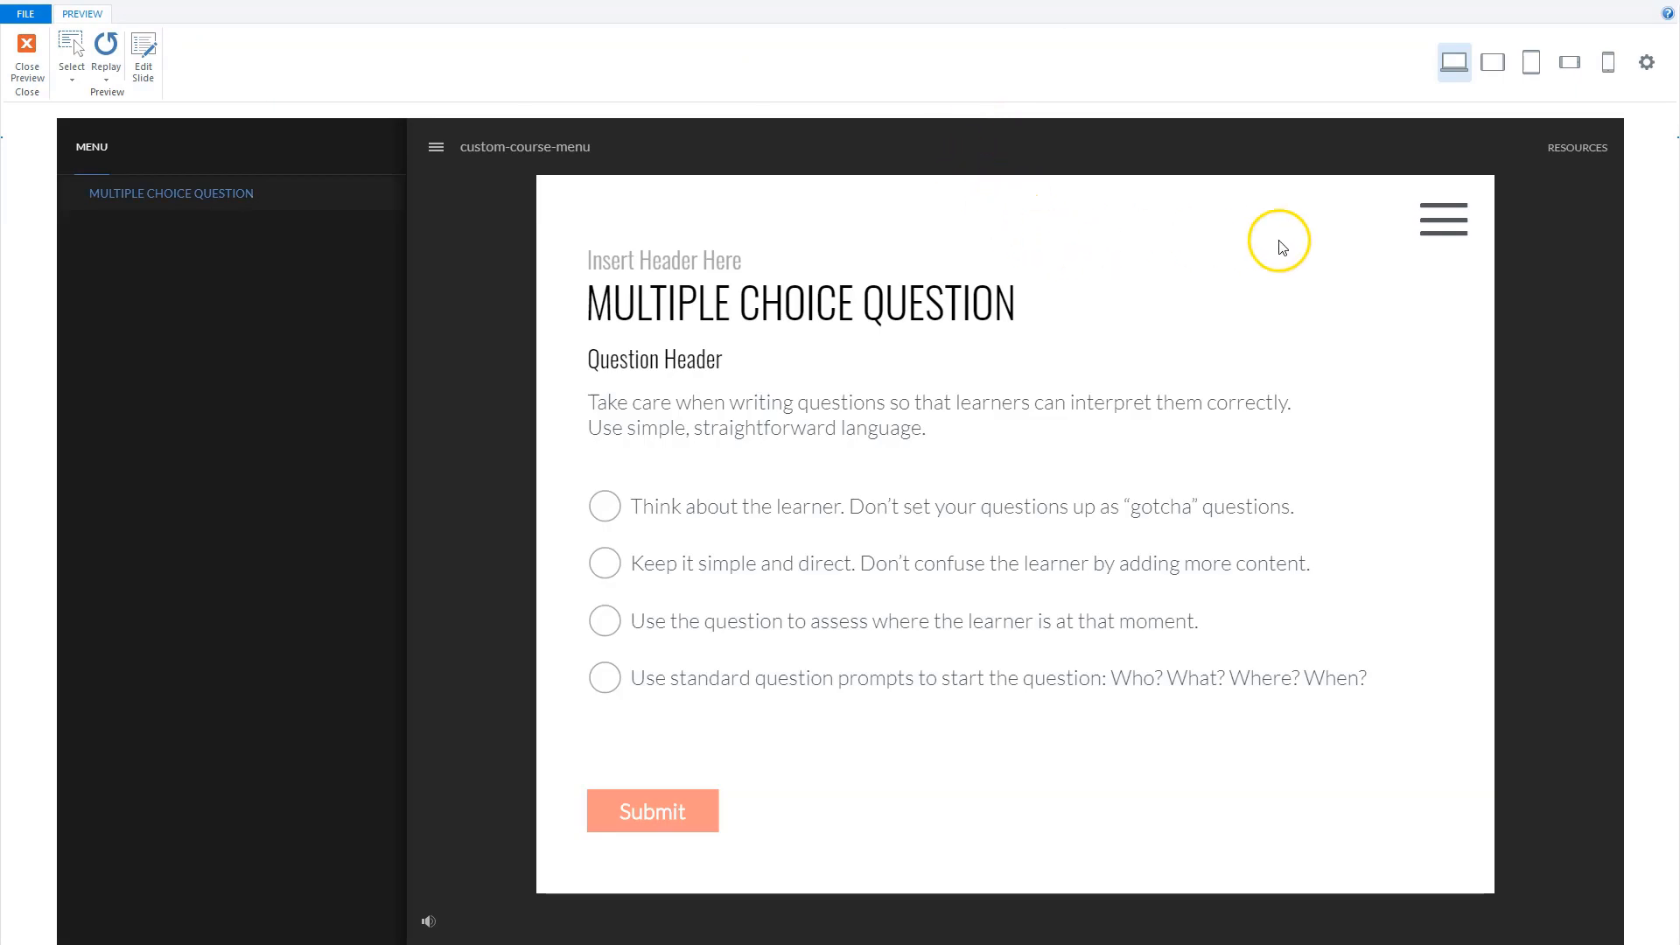
pyautogui.click(1442, 229)
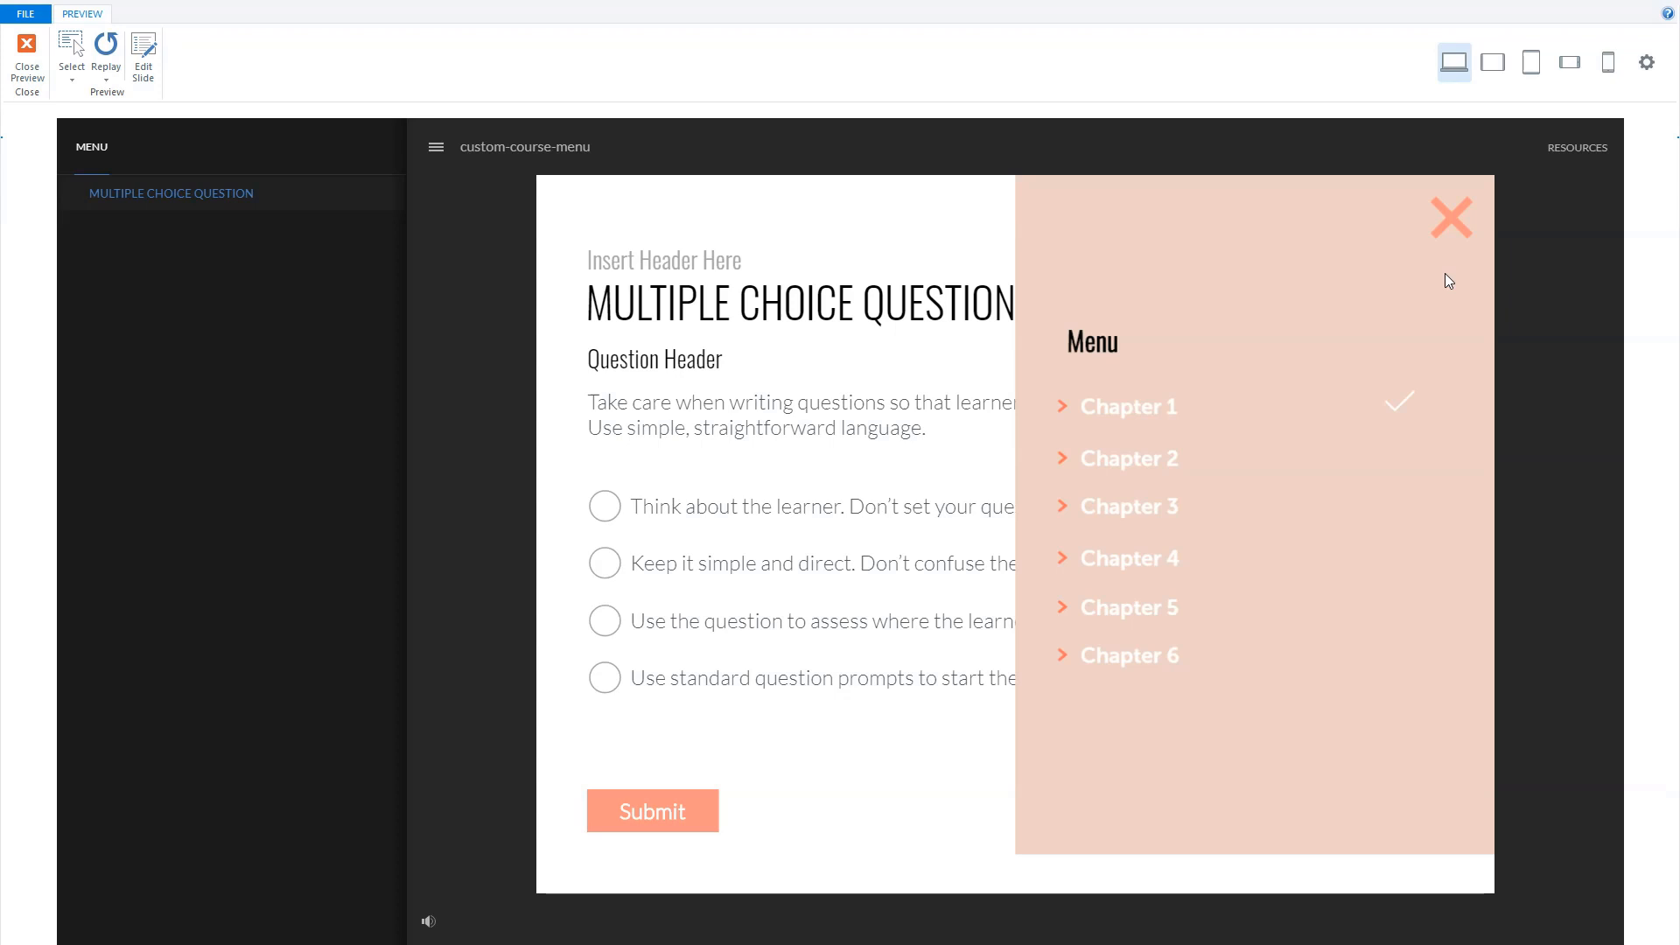
pyautogui.click(1452, 220)
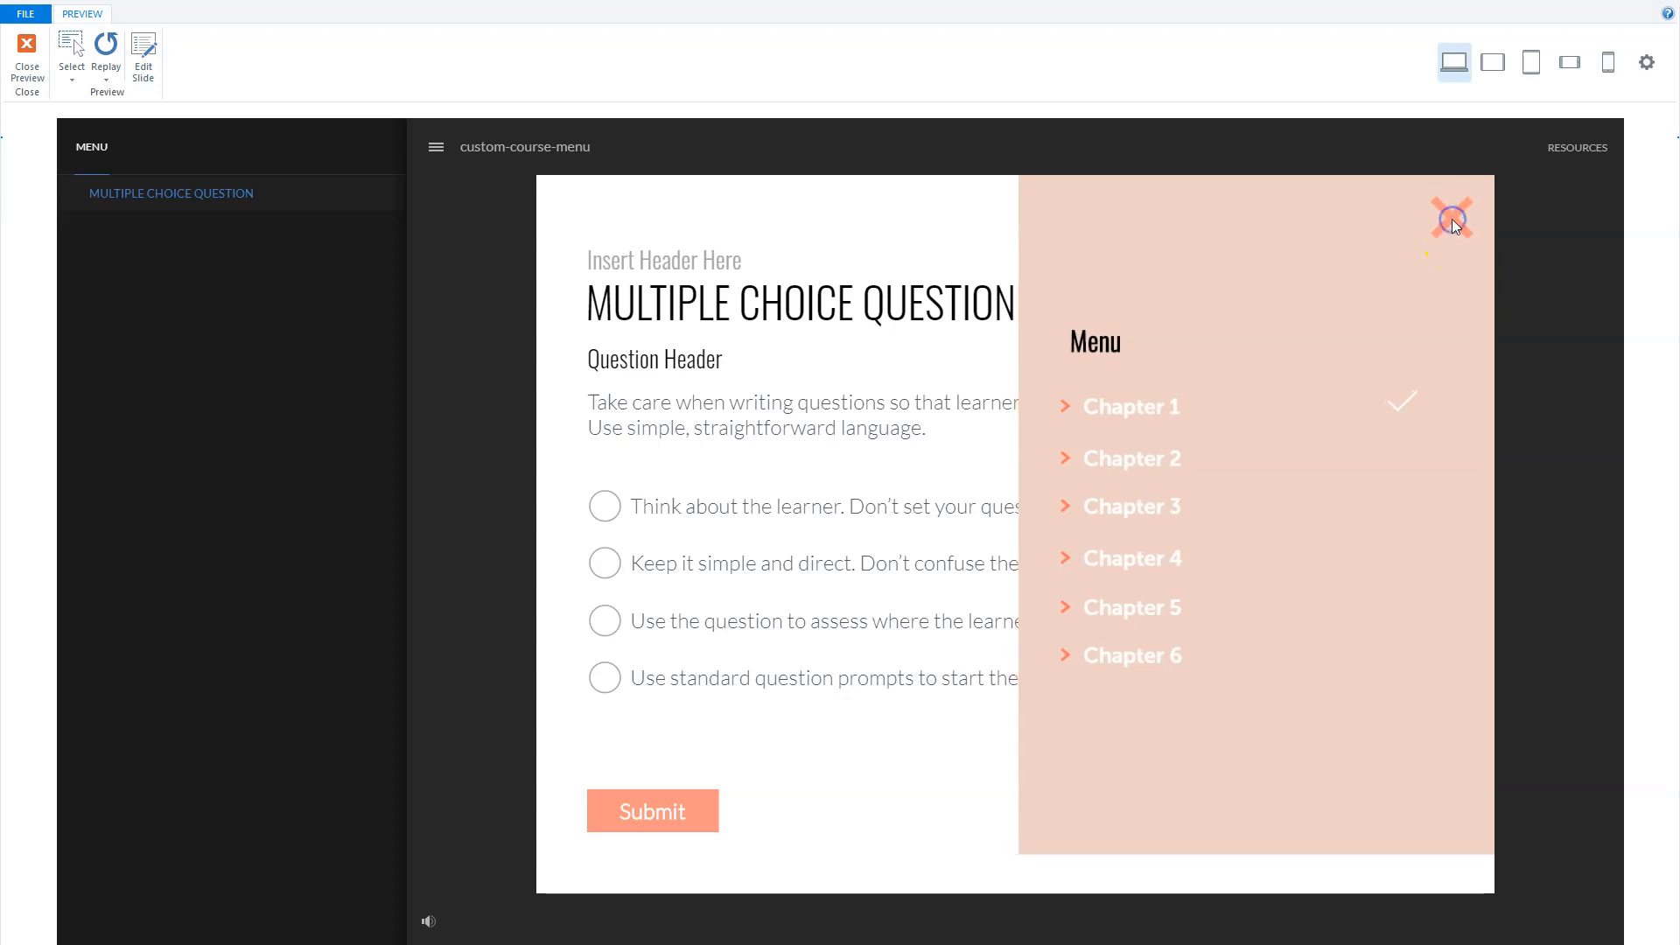